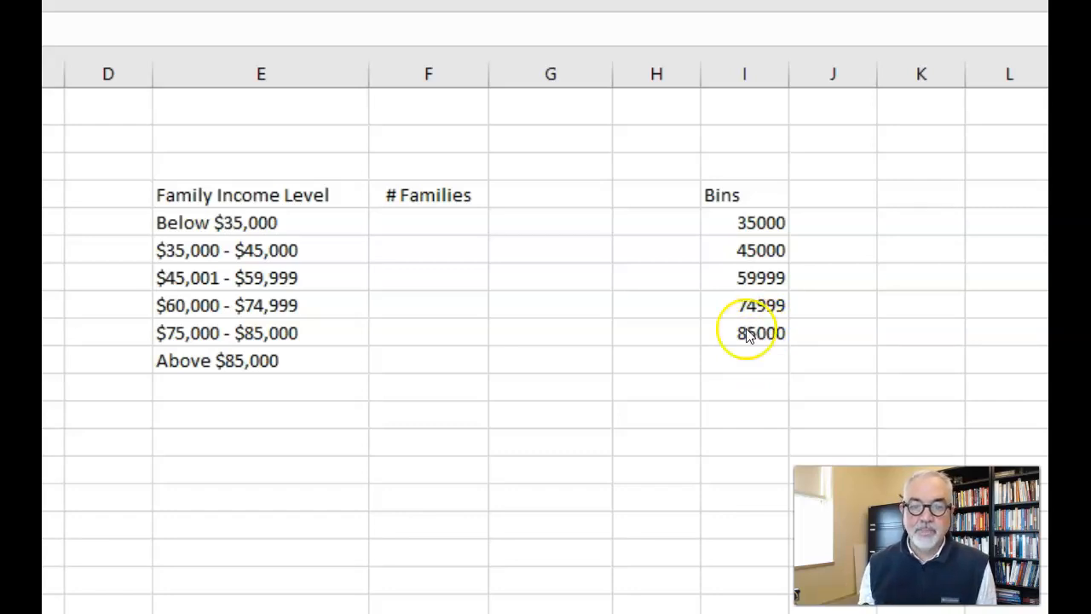
Start a Histogram data analysis with the Salary column, including its header, as the input range $B$1:$B$1236
{"action": "left_click", "coordinate": [466, 377]}
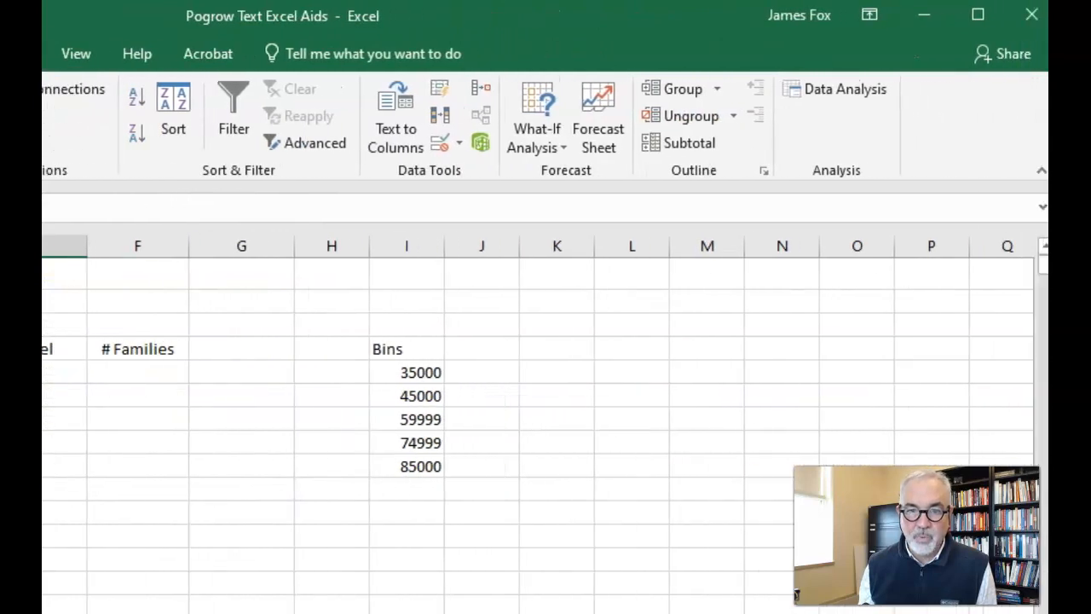
{"action": "left_click", "coordinate": [832, 88]}
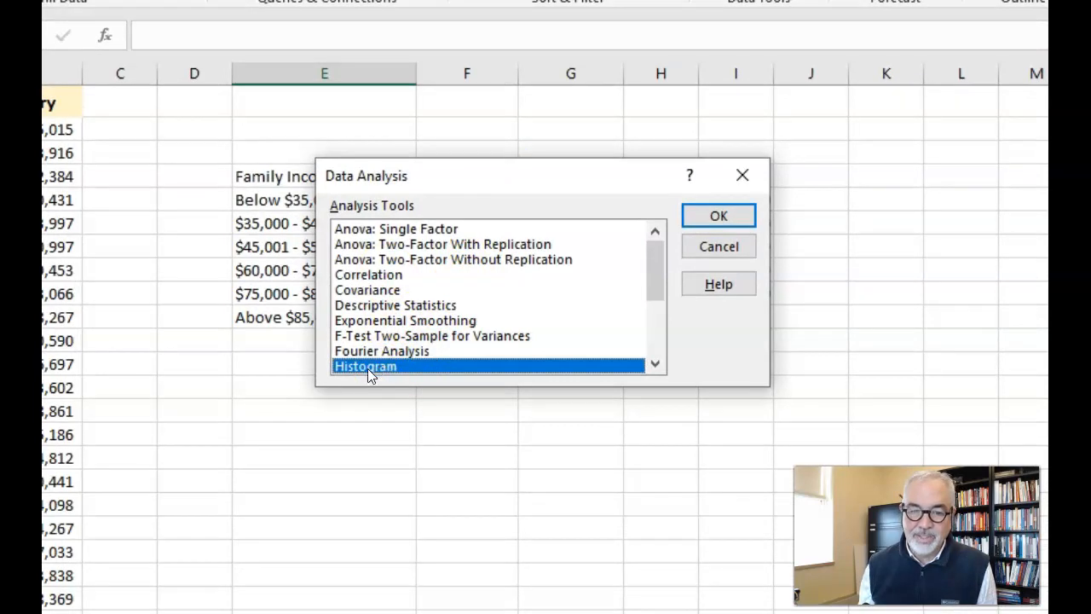
{"action": "left_click", "coordinate": [718, 218]}
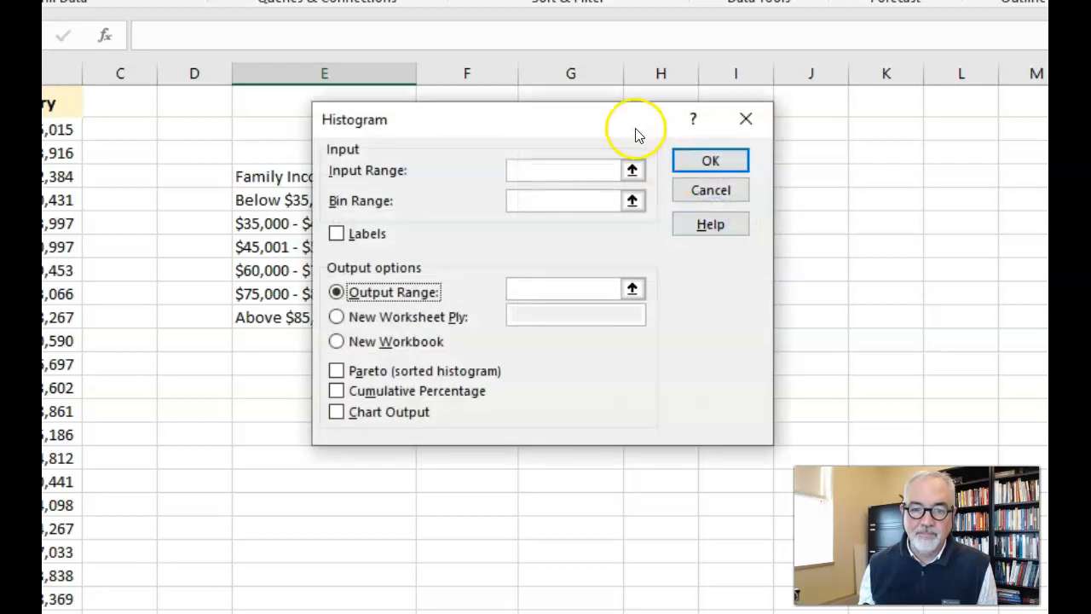
{"action": "left_click_drag", "start_coordinate": [697, 125], "coordinate": [835, 92]}
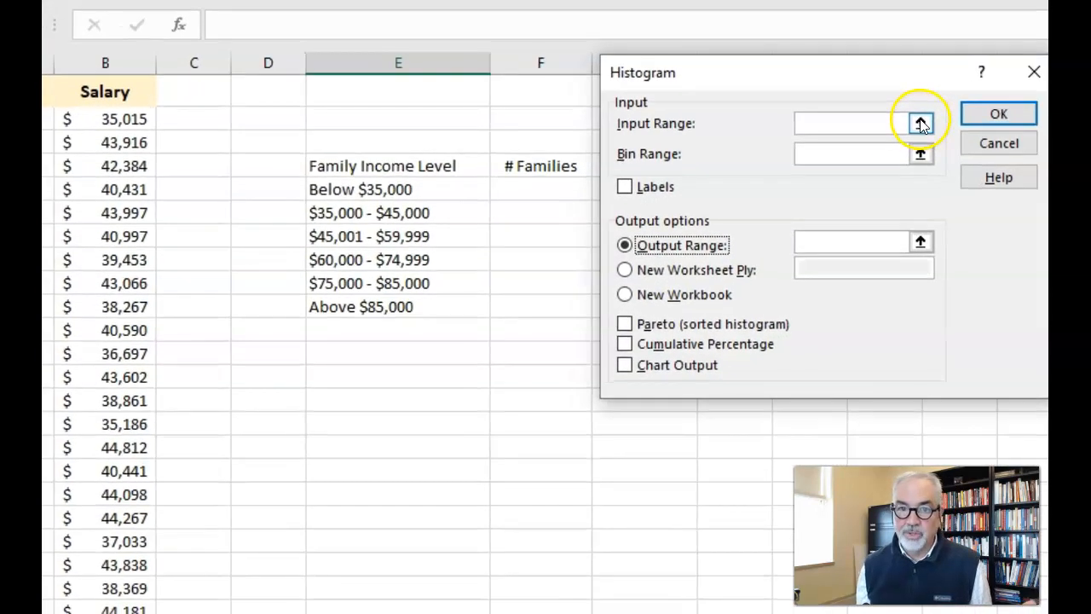
{"action": "left_click", "coordinate": [921, 125]}
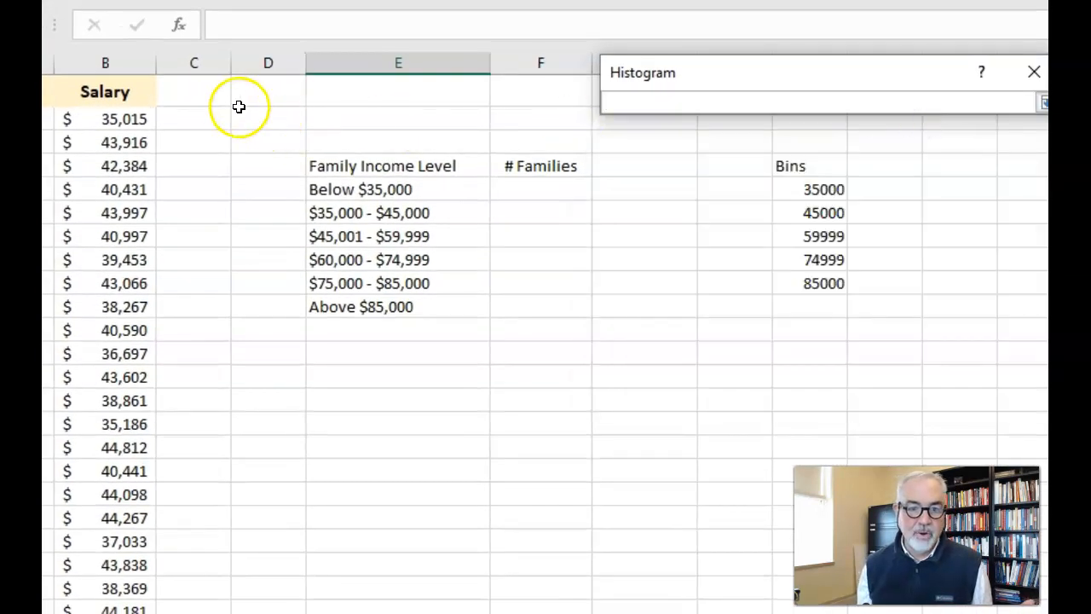
{"action": "left_click", "coordinate": [121, 92]}
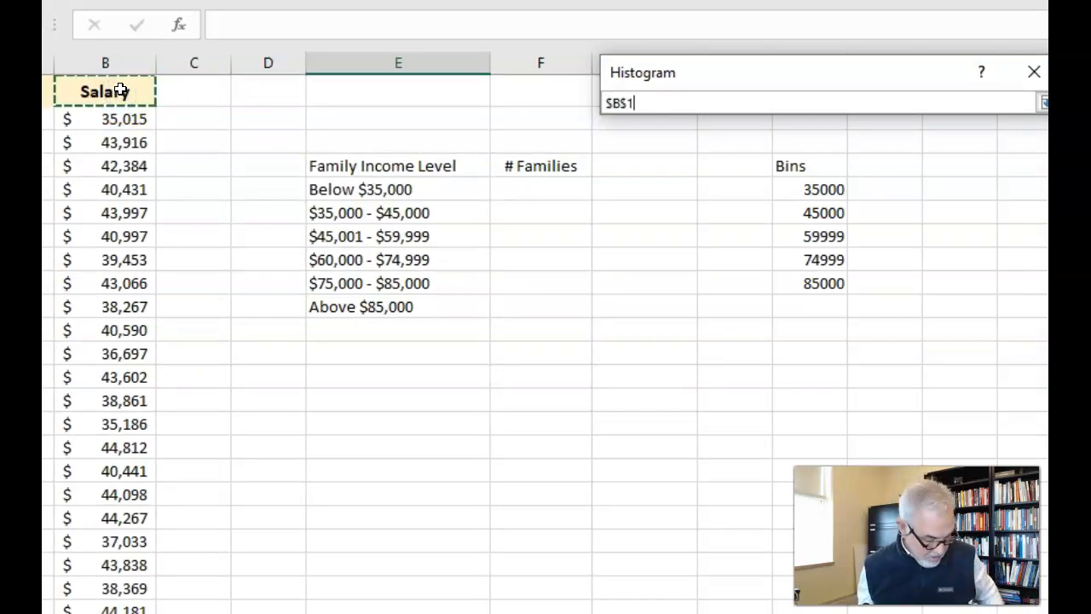
{"action": "key", "text": "ctrl+shift+Down"}
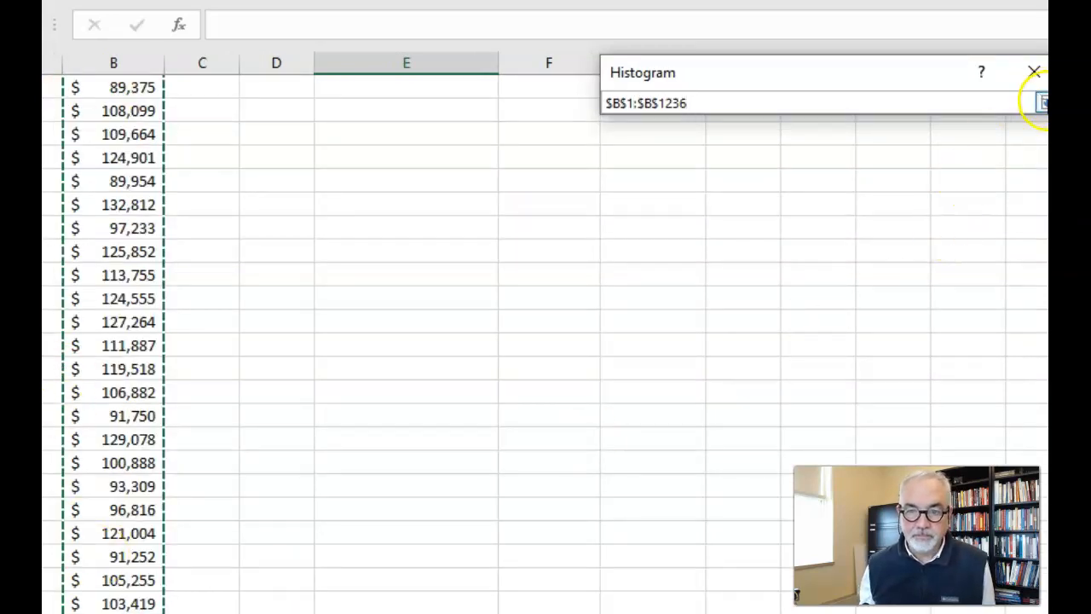
{"action": "left_click", "coordinate": [1042, 101]}
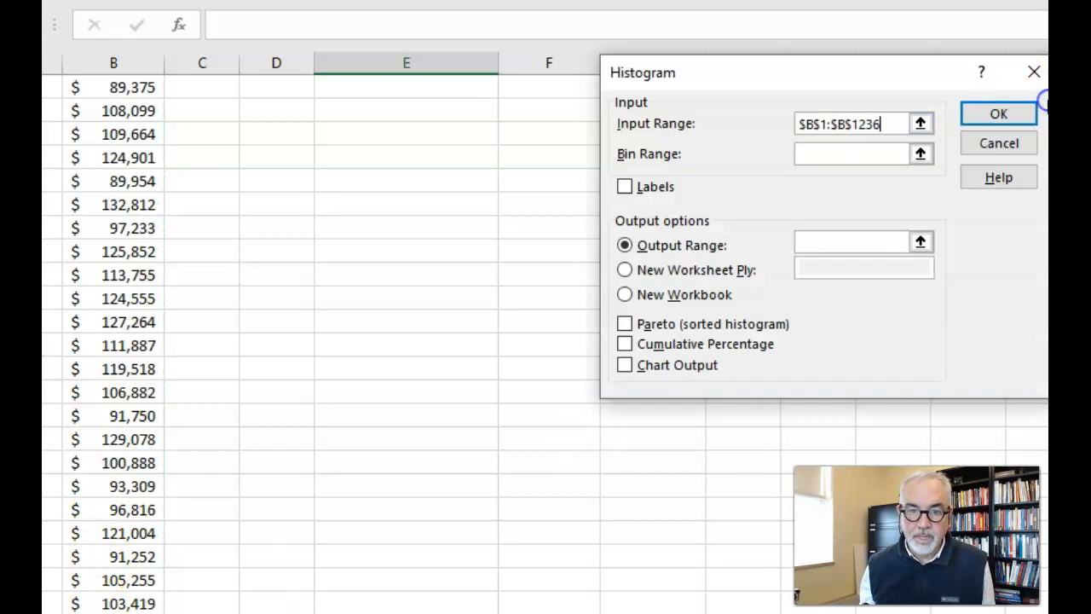
Set the histogram's bin range to the Bins column $I$4:$I$9 and mark the ranges as having labels
{"action": "left_click", "coordinate": [920, 154]}
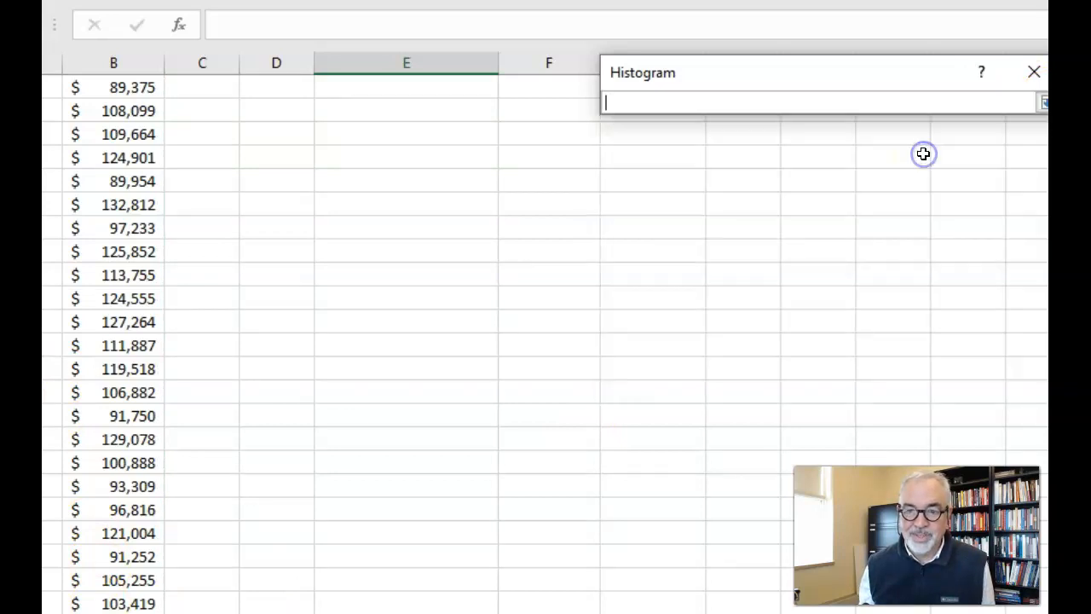
{"action": "scroll", "coordinate": [873, 183], "scroll_direction": "up", "scroll_amount": 20}
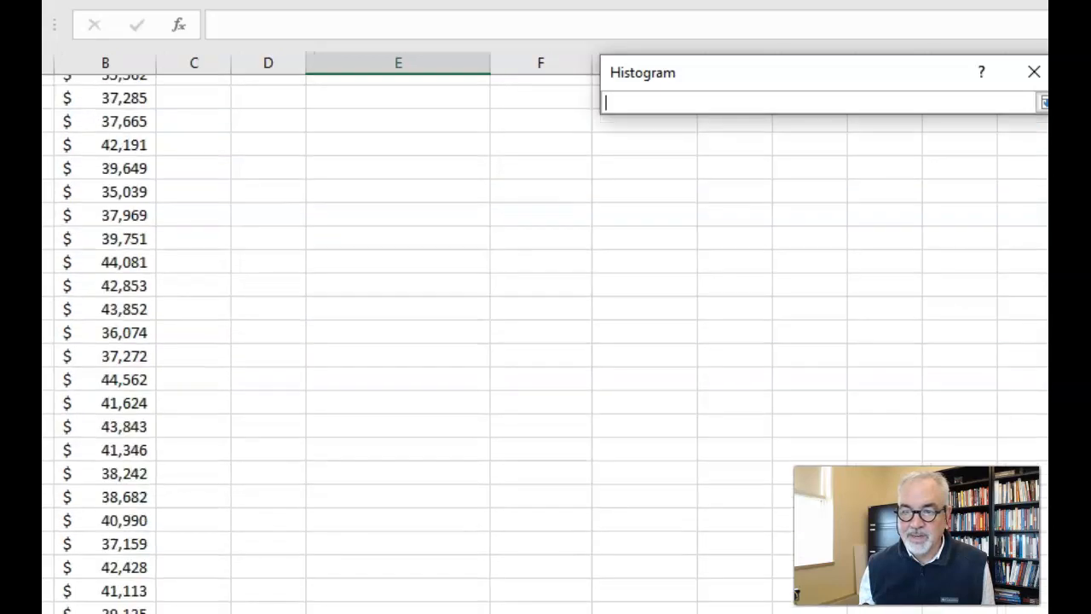
{"action": "left_click_drag", "start_coordinate": [821, 168], "coordinate": [817, 275]}
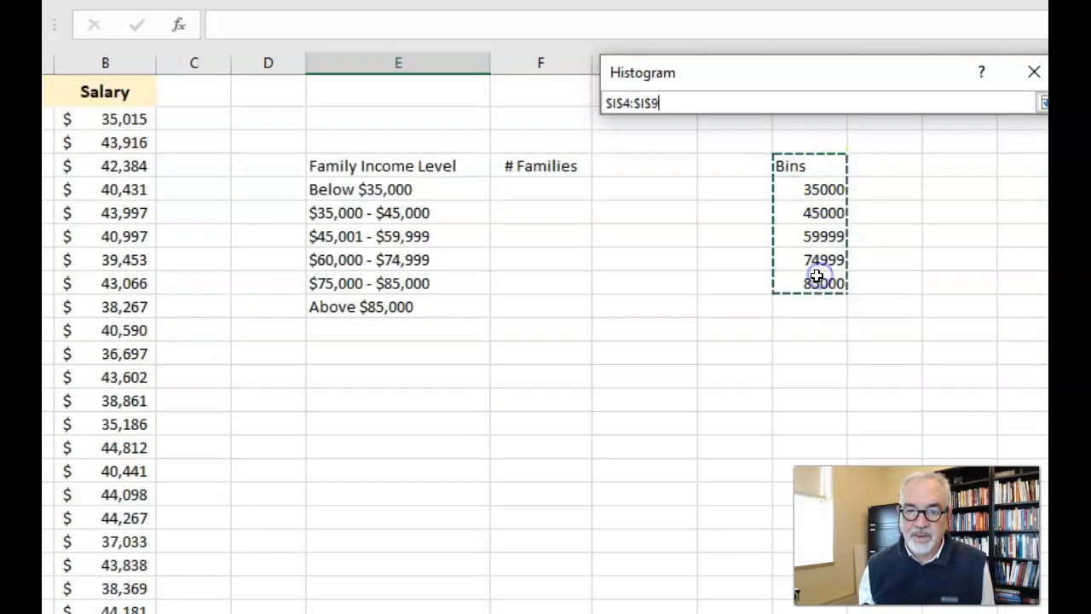
{"action": "left_click", "coordinate": [1042, 102]}
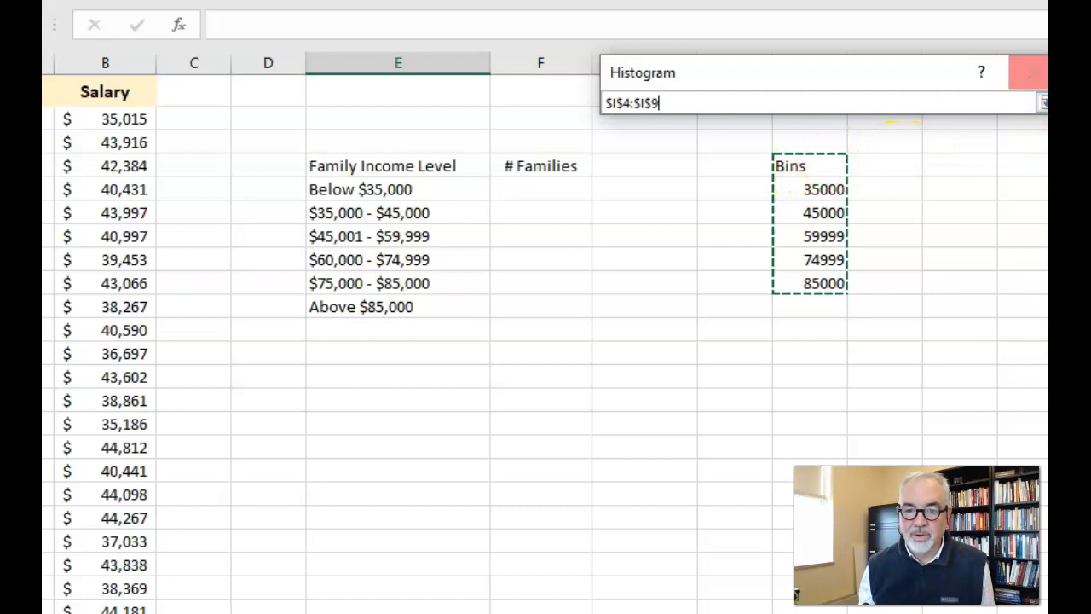
{"action": "left_click", "coordinate": [1043, 102]}
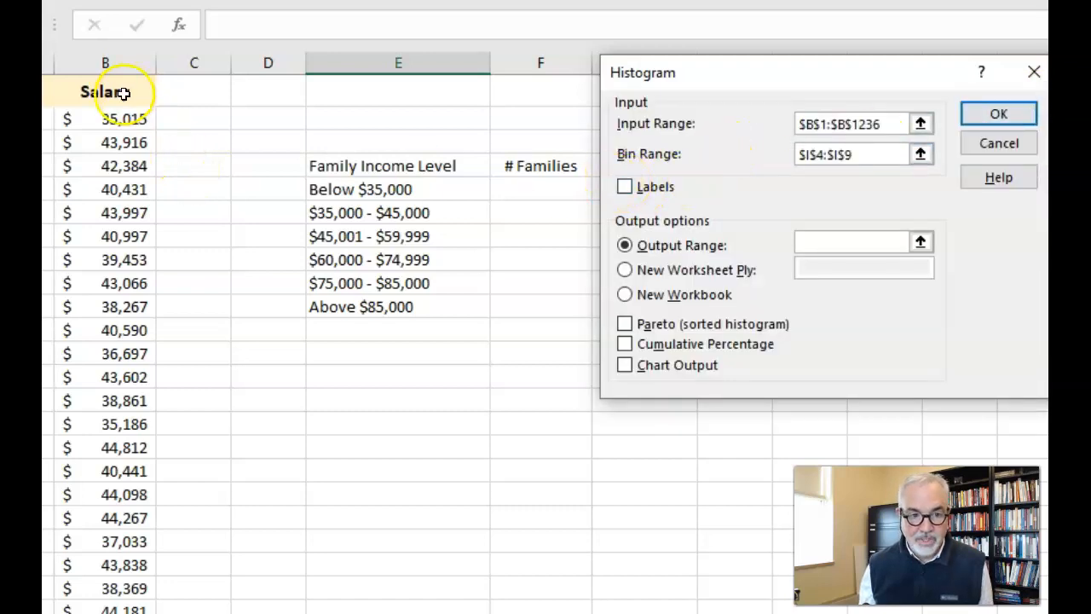
{"action": "left_click", "coordinate": [624, 187]}
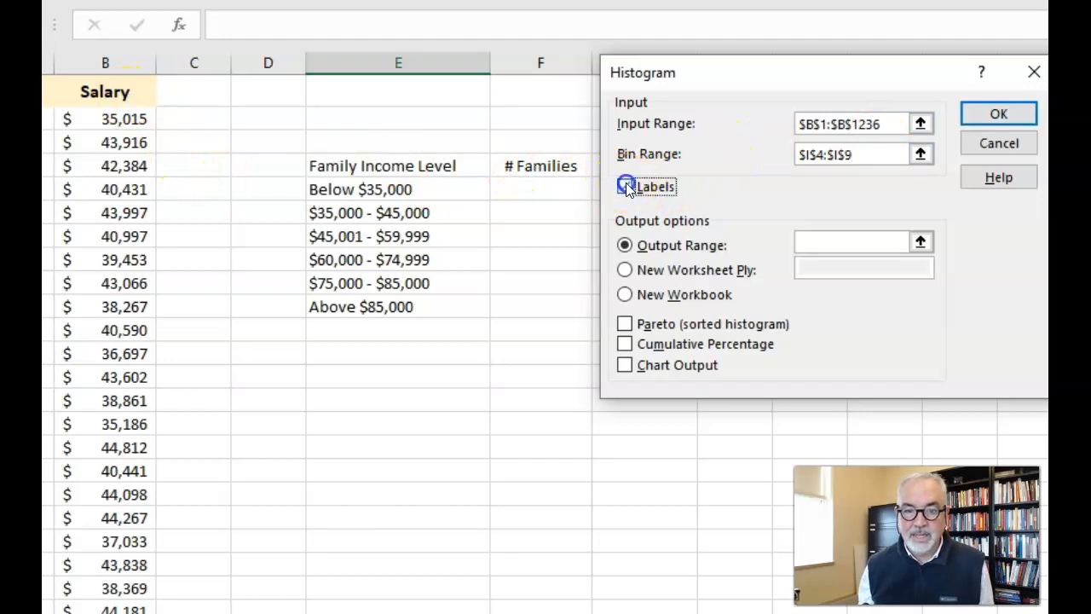
Output the histogram to cell $E$13 with Cumulative Percentage included and run the analysis
{"action": "left_click", "coordinate": [625, 246]}
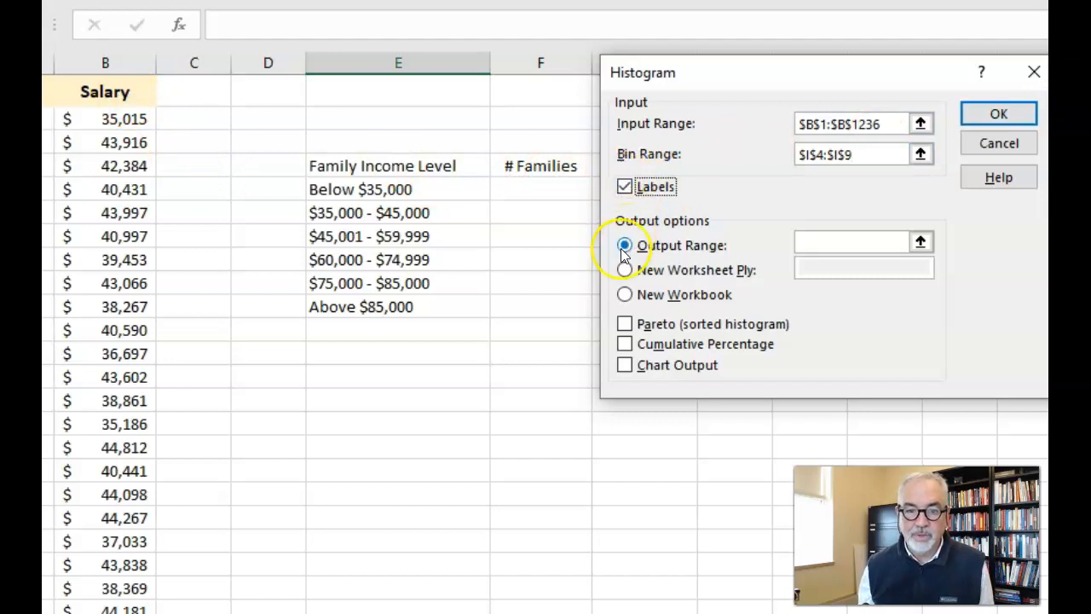
{"action": "left_click", "coordinate": [921, 243]}
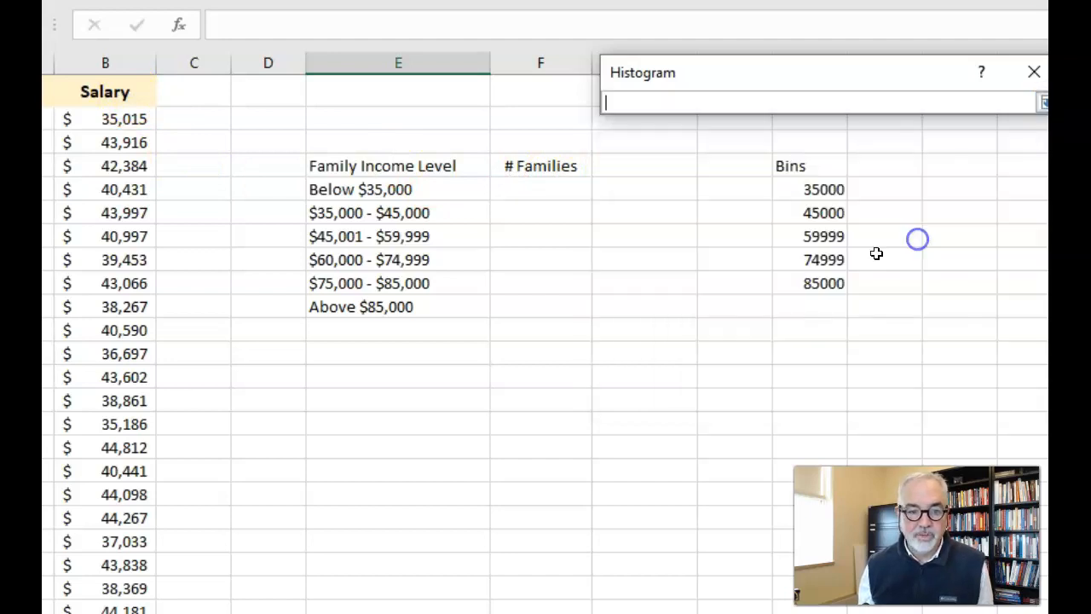
{"action": "left_click", "coordinate": [431, 380]}
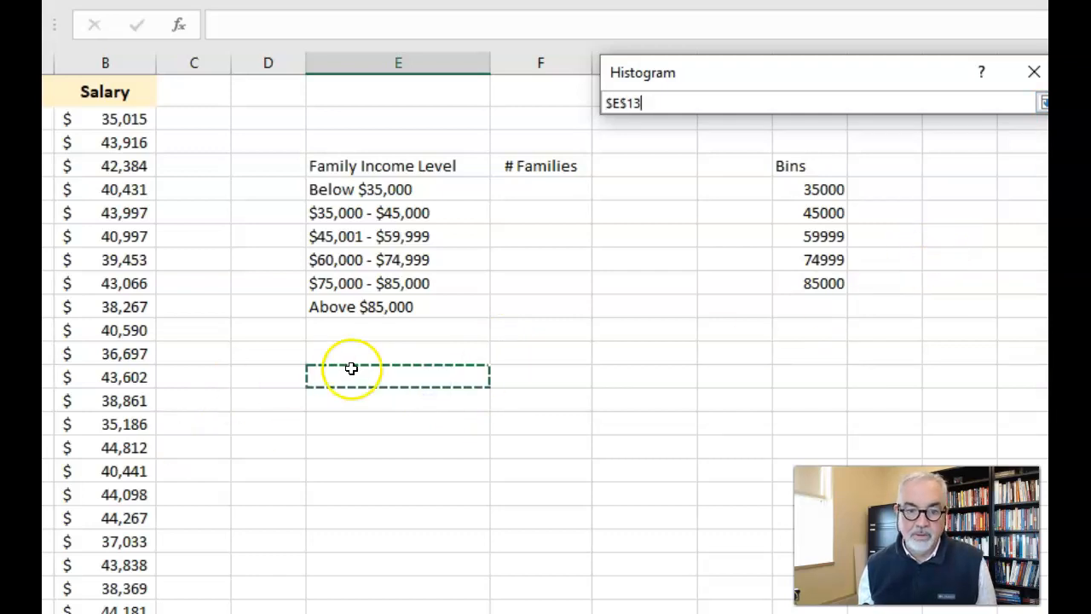
{"action": "left_click", "coordinate": [1041, 102]}
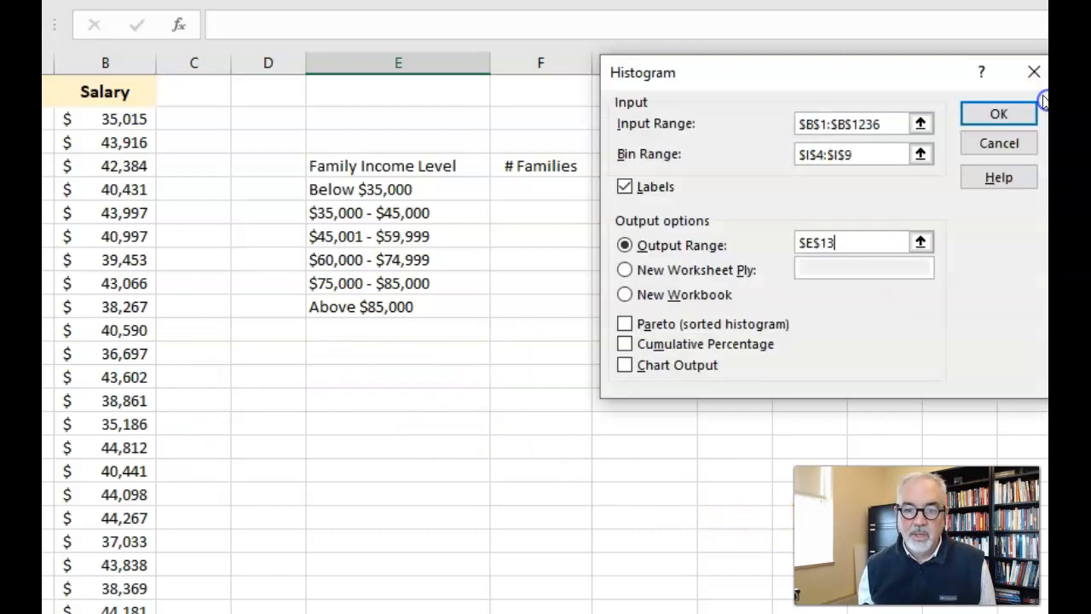
{"action": "left_click", "coordinate": [625, 346]}
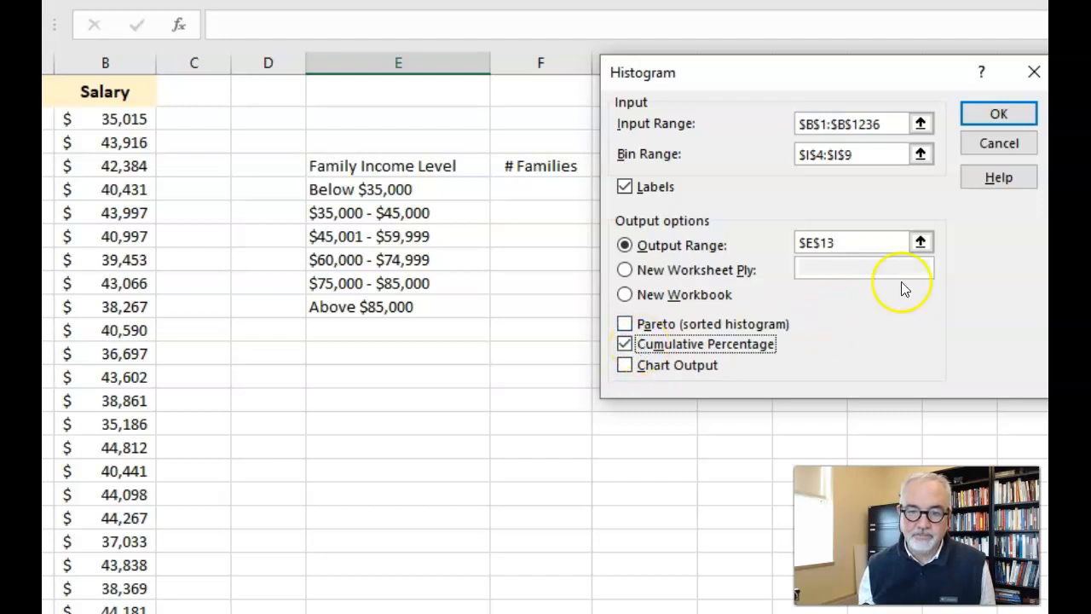
{"action": "left_click", "coordinate": [995, 113]}
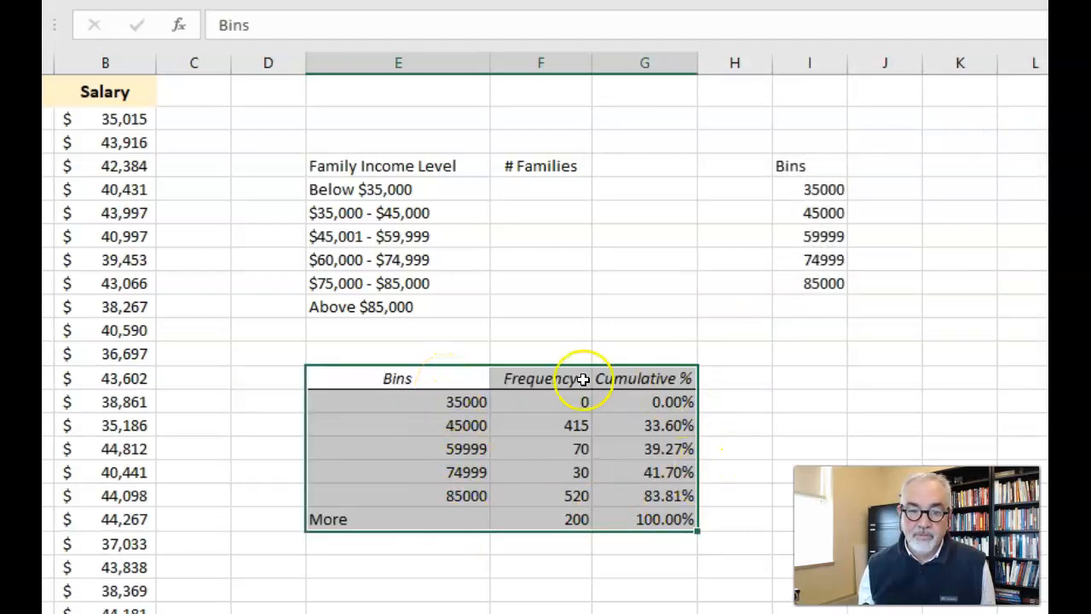
Copy the Family Income Level heading and its range labels from E4:E10 over the Bins column of the histogram output at E13
{"action": "left_click", "coordinate": [382, 166]}
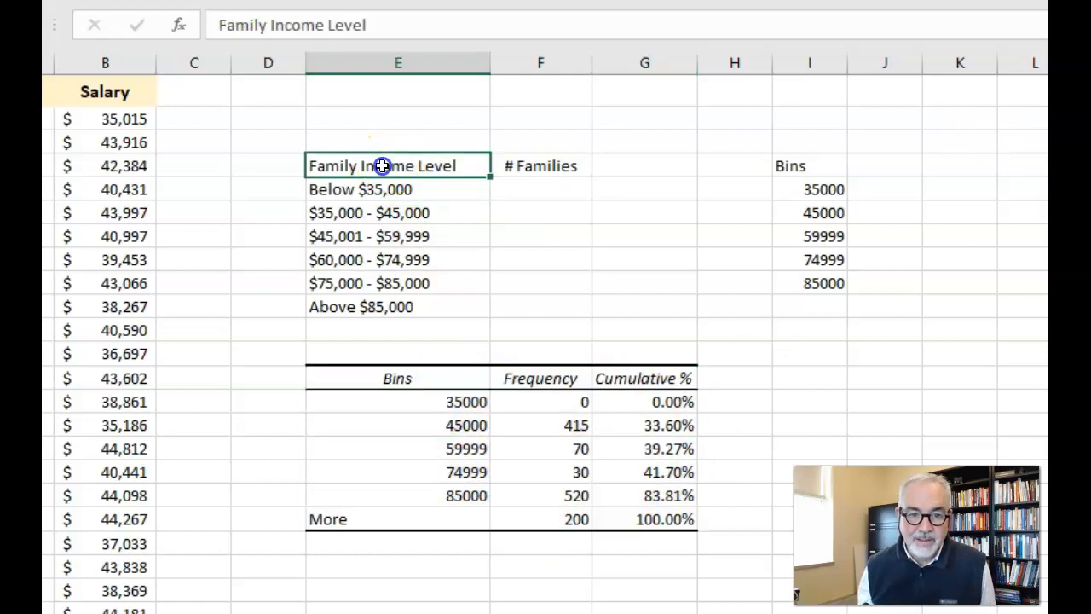
{"action": "left_click_drag", "start_coordinate": [382, 166], "coordinate": [381, 297]}
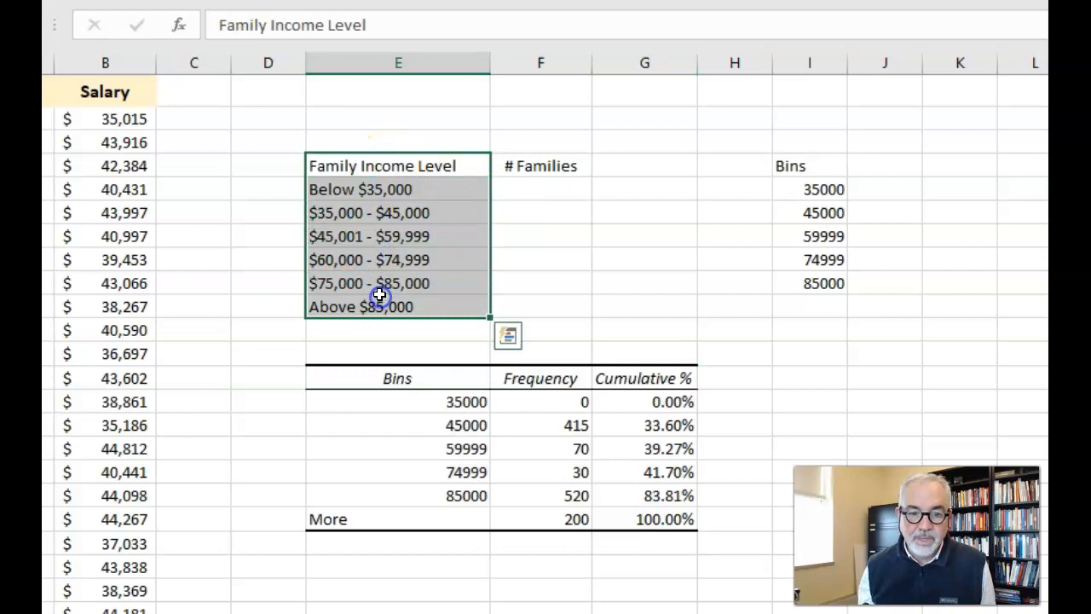
{"action": "right_click", "coordinate": [380, 300]}
{"action": "left_click", "coordinate": [435, 339]}
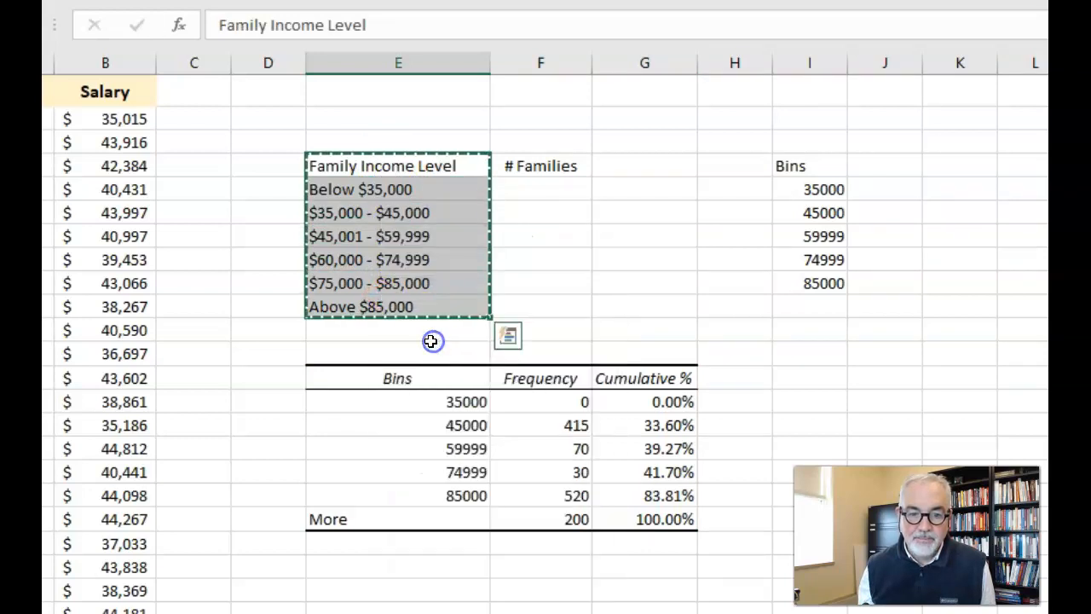
{"action": "left_click", "coordinate": [394, 376]}
{"action": "right_click", "coordinate": [394, 376]}
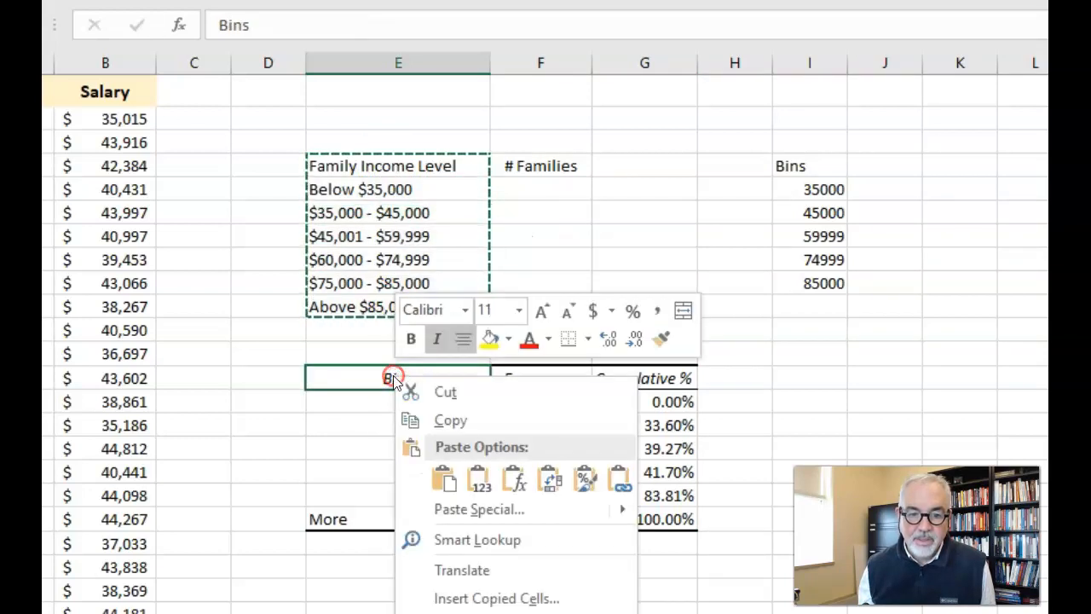
{"action": "left_click", "coordinate": [438, 476]}
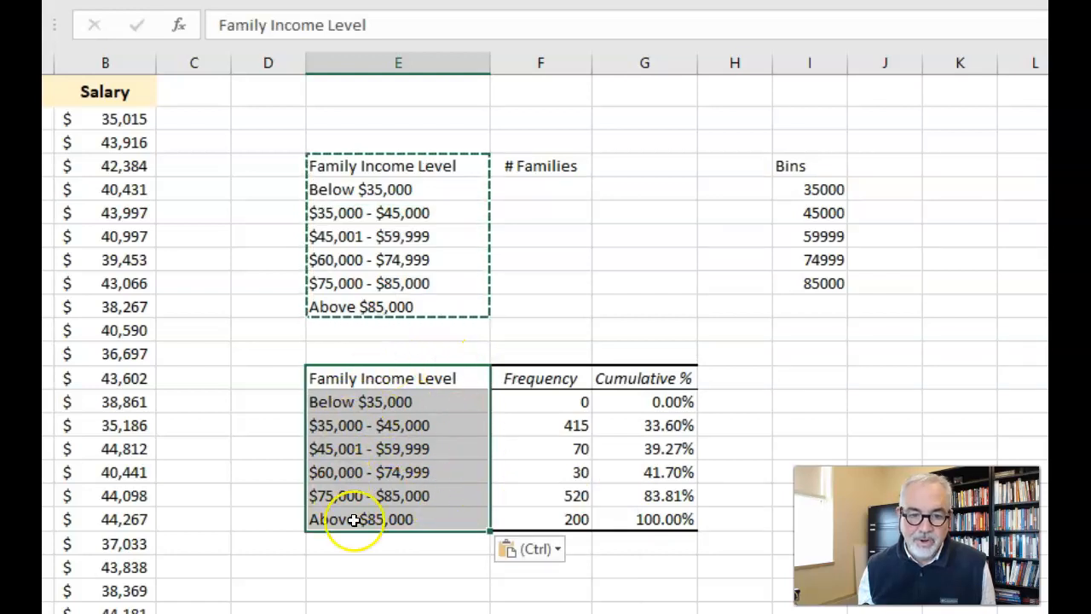
Copy the # Families heading over the Frequency heading in the histogram output
{"action": "right_click", "coordinate": [542, 165]}
{"action": "left_click", "coordinate": [602, 210]}
{"action": "left_click", "coordinate": [540, 378]}
{"action": "right_click", "coordinate": [540, 378]}
{"action": "left_click", "coordinate": [580, 482]}
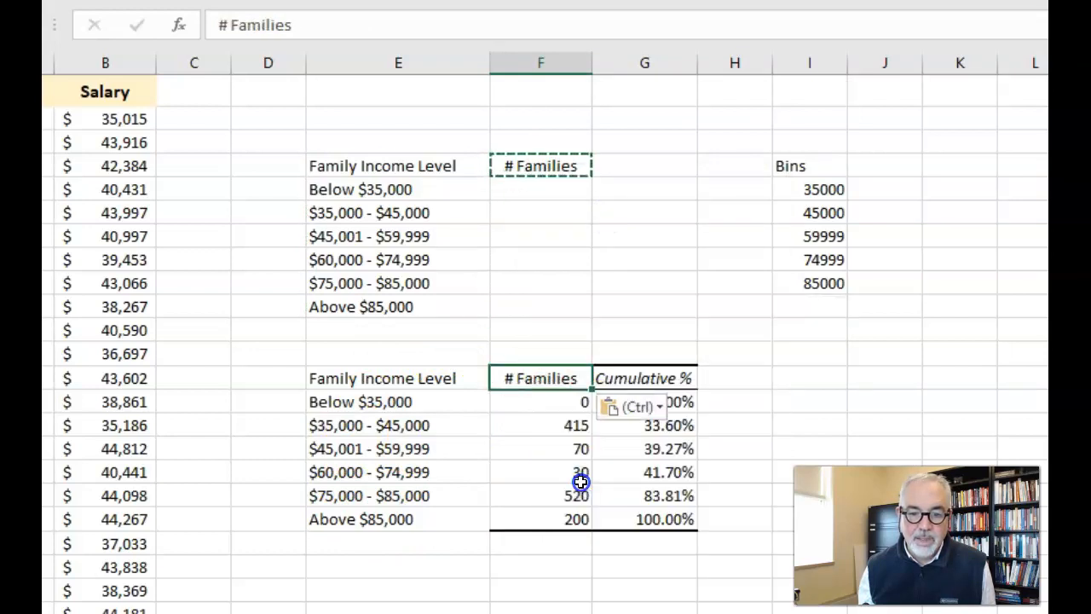
Remove all borders from the histogram output table, E13 to G19
{"action": "left_click", "coordinate": [662, 381]}
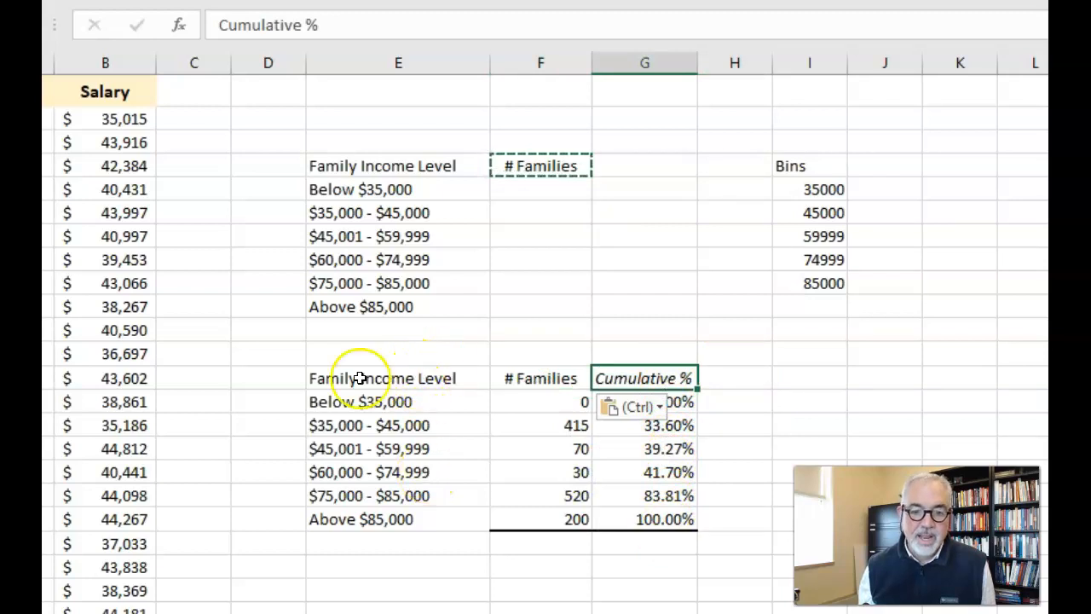
{"action": "left_click_drag", "start_coordinate": [365, 379], "coordinate": [651, 518]}
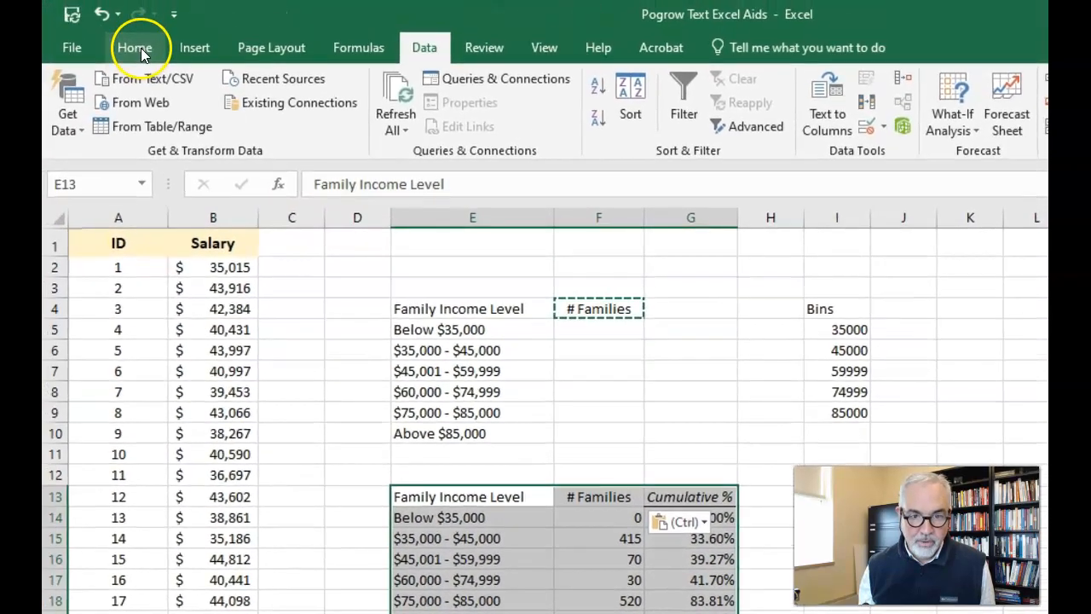
{"action": "left_click", "coordinate": [136, 49]}
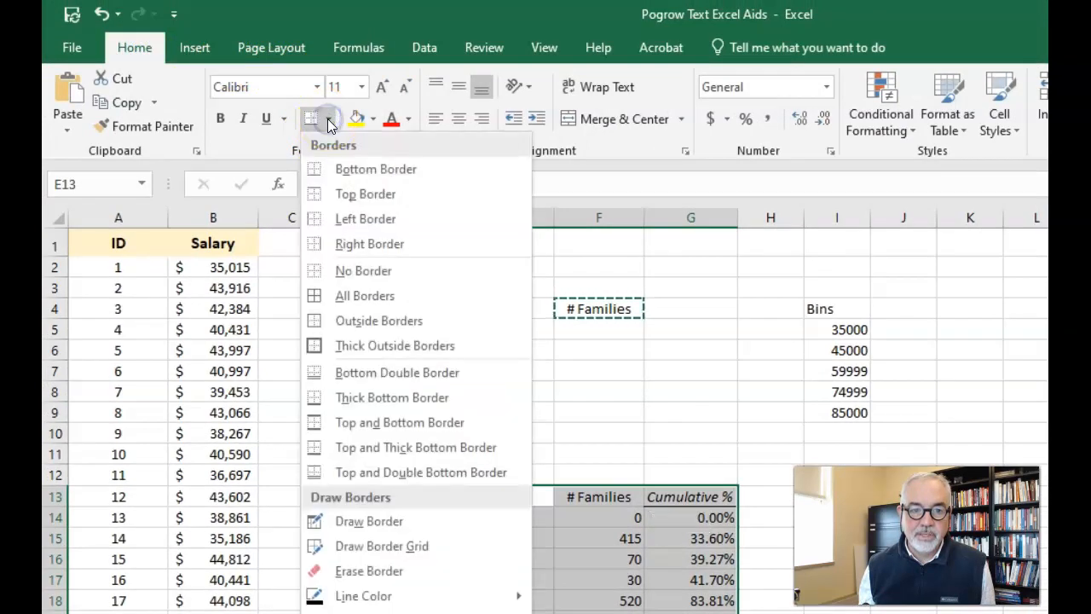
{"action": "left_click", "coordinate": [358, 270]}
{"action": "left_click", "coordinate": [426, 475]}
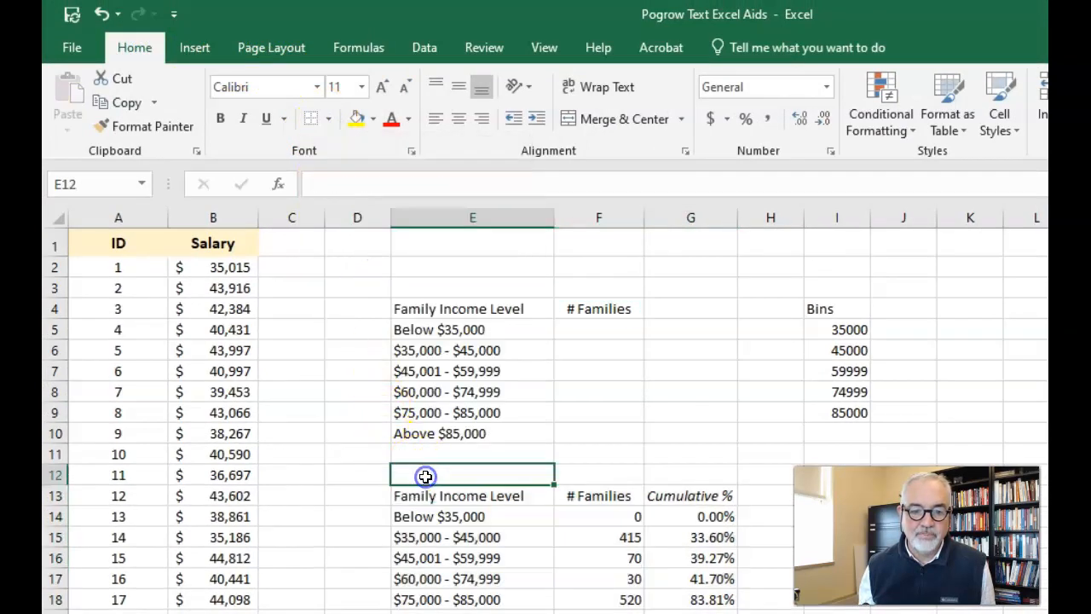
Add a bottom border and a top border to the output table's heading row, E13 to G13
{"action": "left_click_drag", "start_coordinate": [428, 492], "coordinate": [682, 495]}
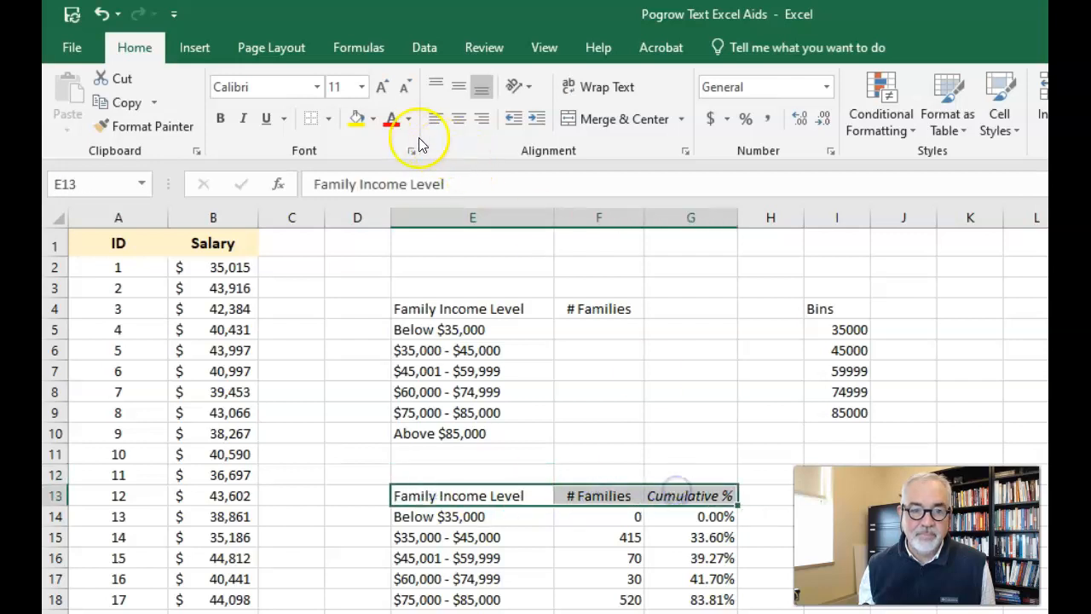
{"action": "left_click", "coordinate": [327, 119]}
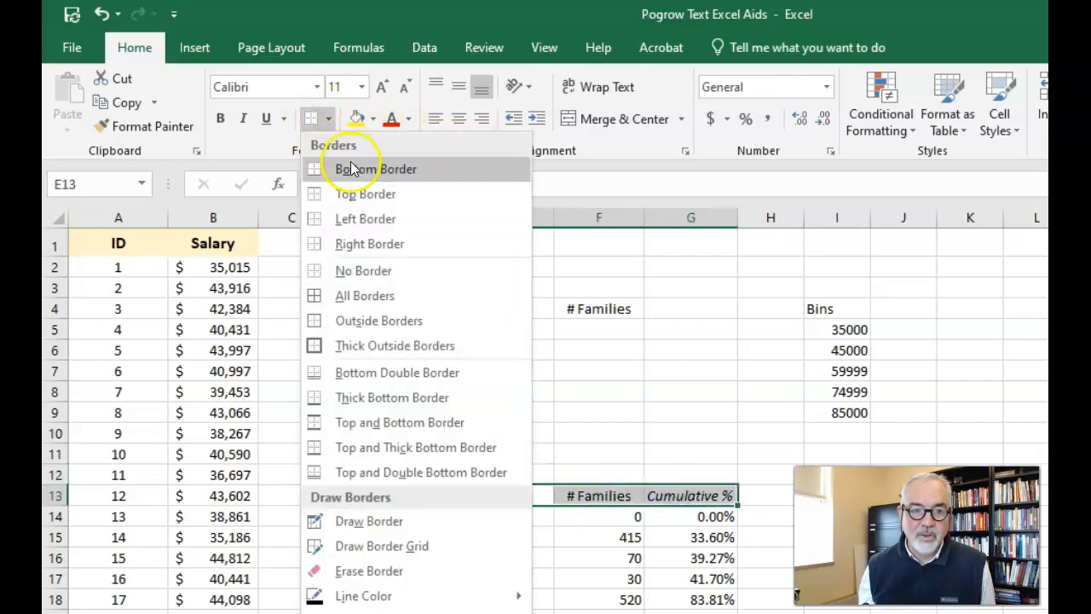
{"action": "left_click", "coordinate": [354, 170]}
{"action": "left_click", "coordinate": [327, 118]}
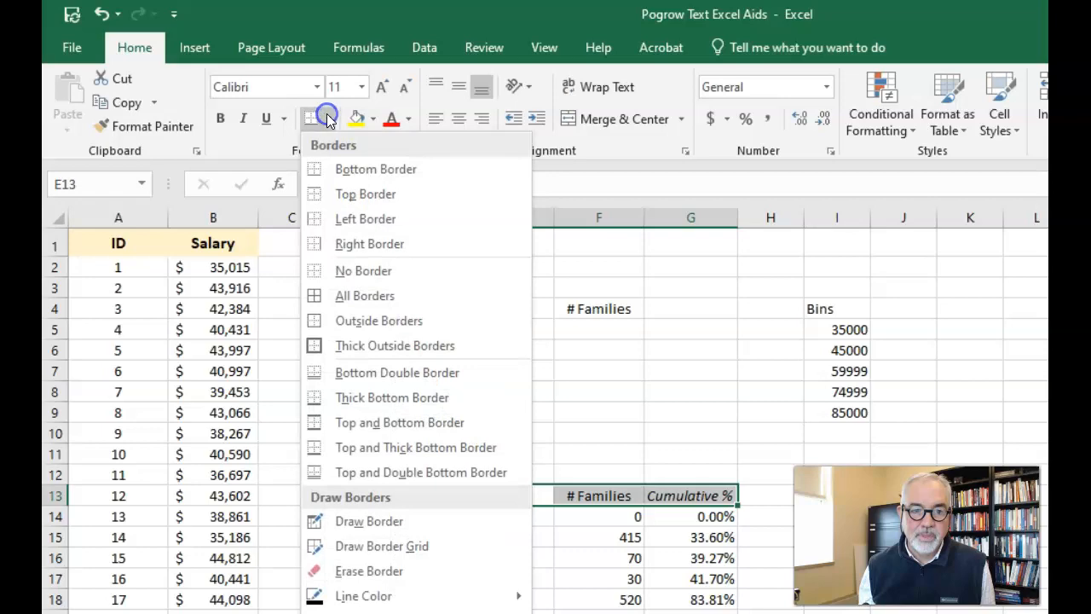
{"action": "left_click", "coordinate": [341, 194]}
Add a bottom border to the Above $85,000 row of the output table
{"action": "left_click_drag", "start_coordinate": [472, 613], "coordinate": [697, 612]}
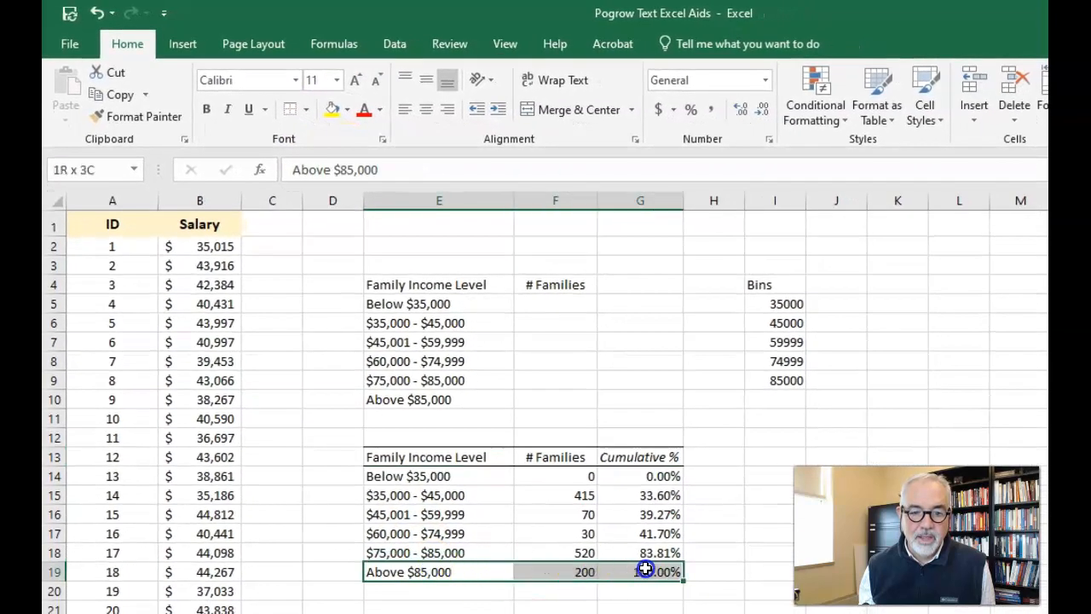
{"action": "left_click", "coordinate": [306, 109]}
{"action": "left_click", "coordinate": [316, 155]}
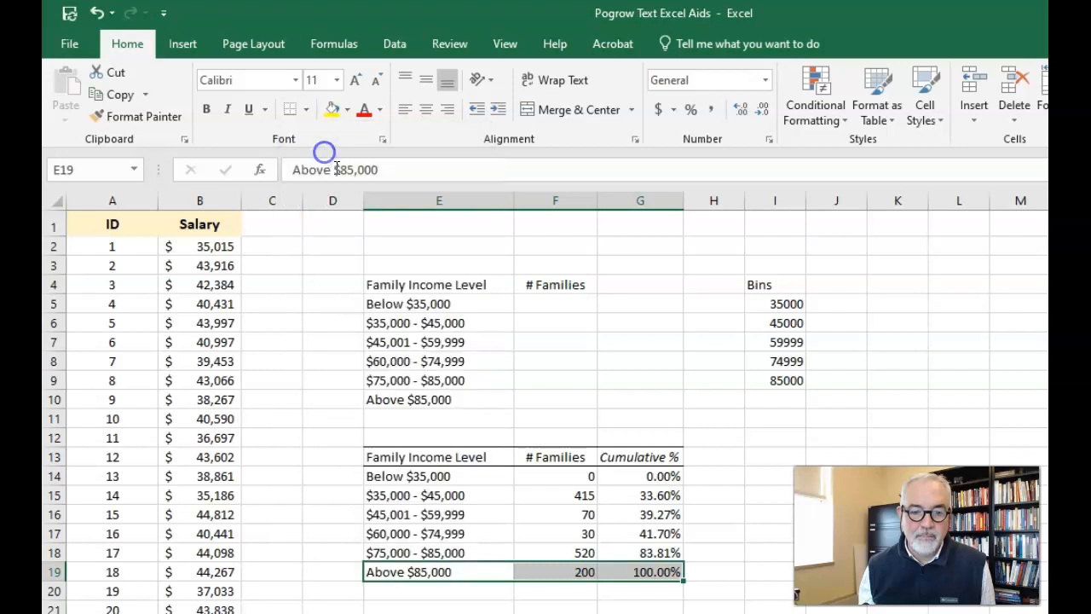
Bold the output table's heading row, E13 to G13
{"action": "left_click", "coordinate": [550, 438]}
{"action": "left_click_drag", "start_coordinate": [462, 457], "coordinate": [635, 457]}
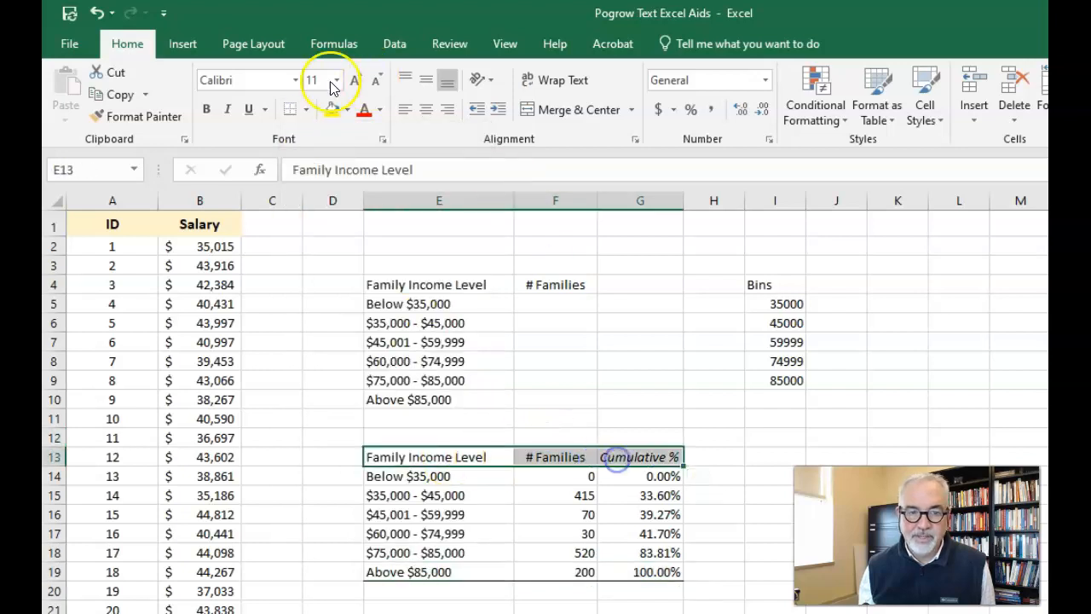
{"action": "left_click", "coordinate": [208, 109]}
{"action": "left_click", "coordinate": [607, 380]}
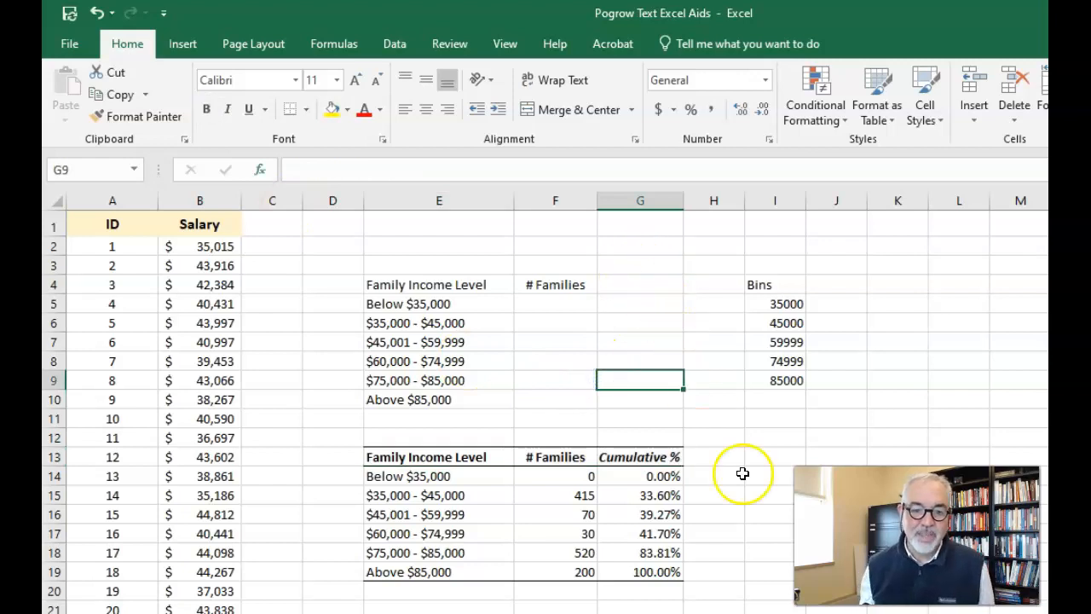
{"action": "left_click", "coordinate": [836, 514]}
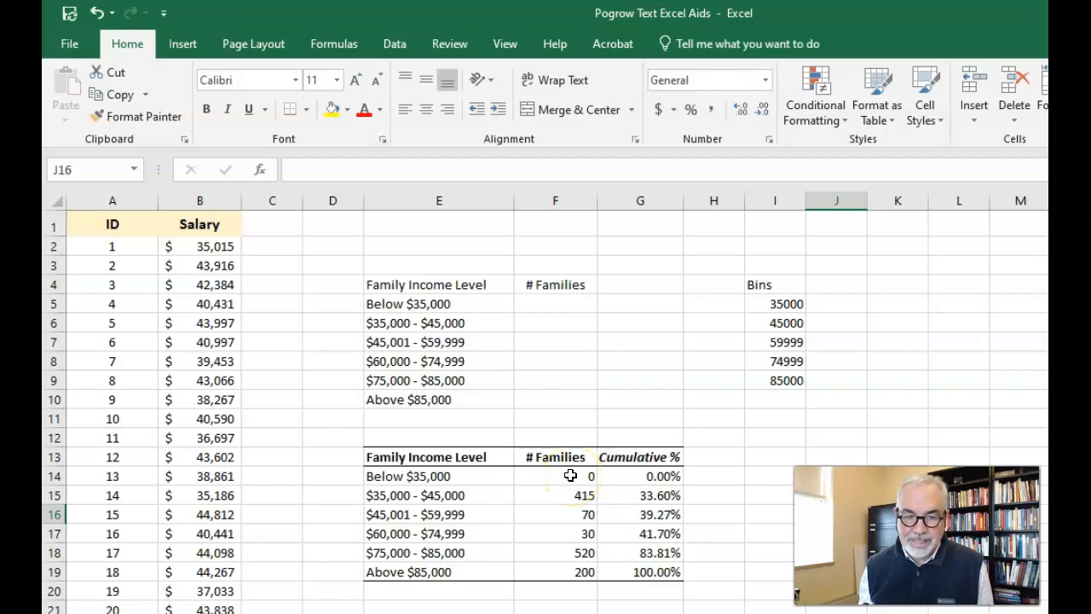
Insert a Clustered Column chart of the Family Income Level and # Families data in E13 to F19
{"action": "left_click", "coordinate": [458, 457]}
{"action": "mouse_move", "coordinate": [465, 458]}
{"action": "left_mouse_down"}
{"action": "mouse_move", "coordinate": [552, 477]}
{"action": "mouse_move", "coordinate": [552, 572]}
{"action": "left_mouse_up"}
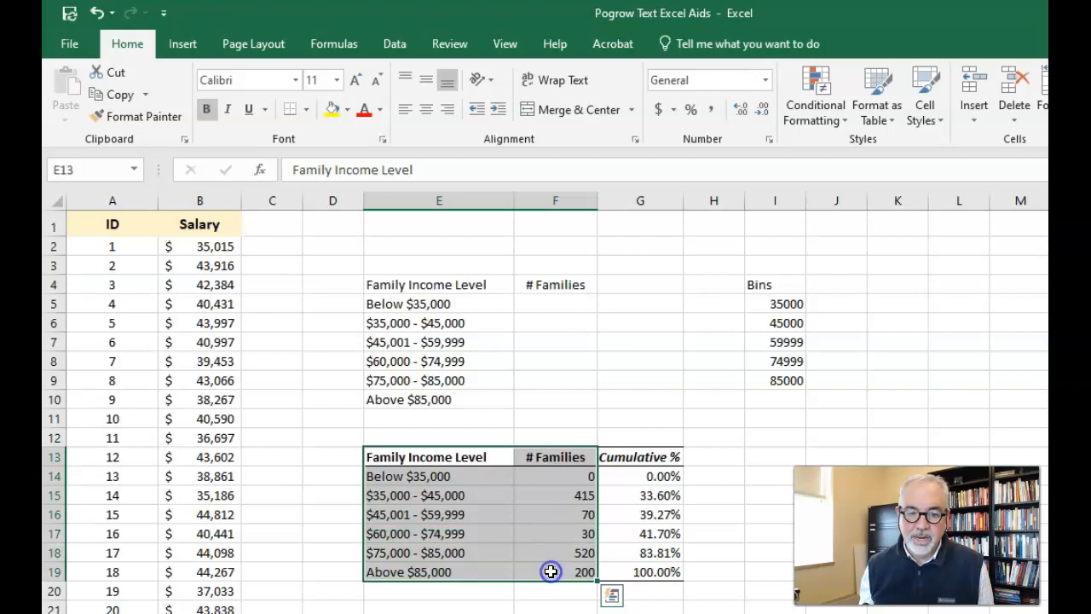
{"action": "left_click", "coordinate": [182, 44]}
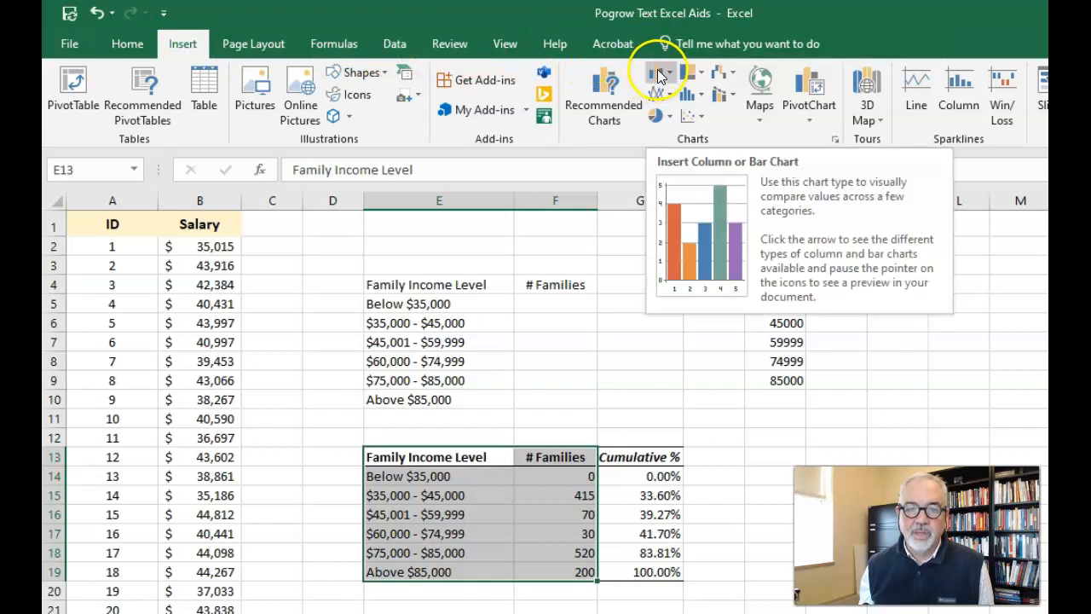
{"action": "left_click", "coordinate": [606, 95]}
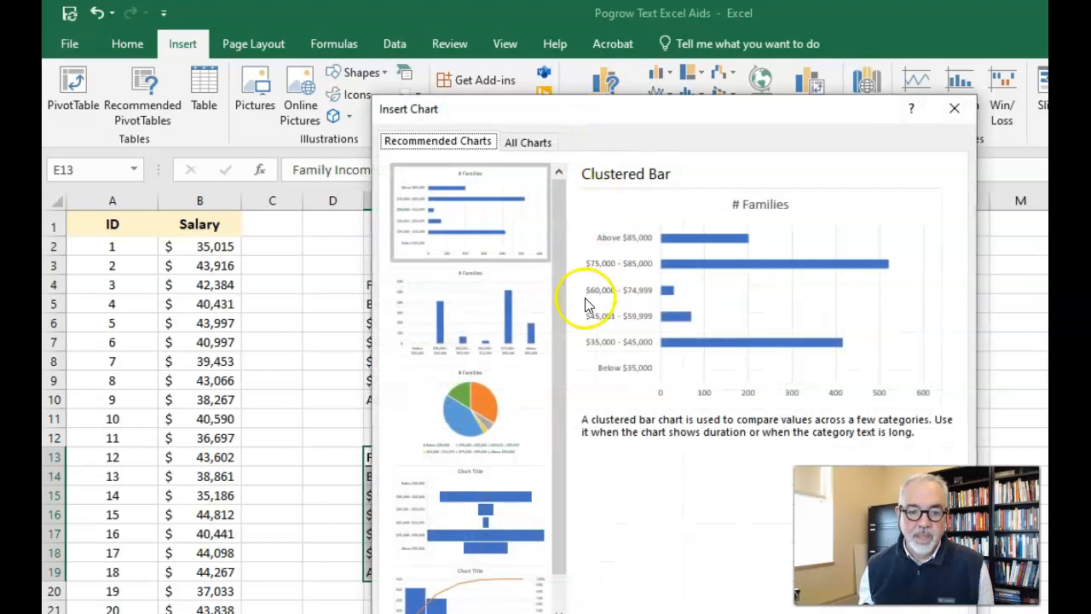
{"action": "left_click", "coordinate": [473, 319]}
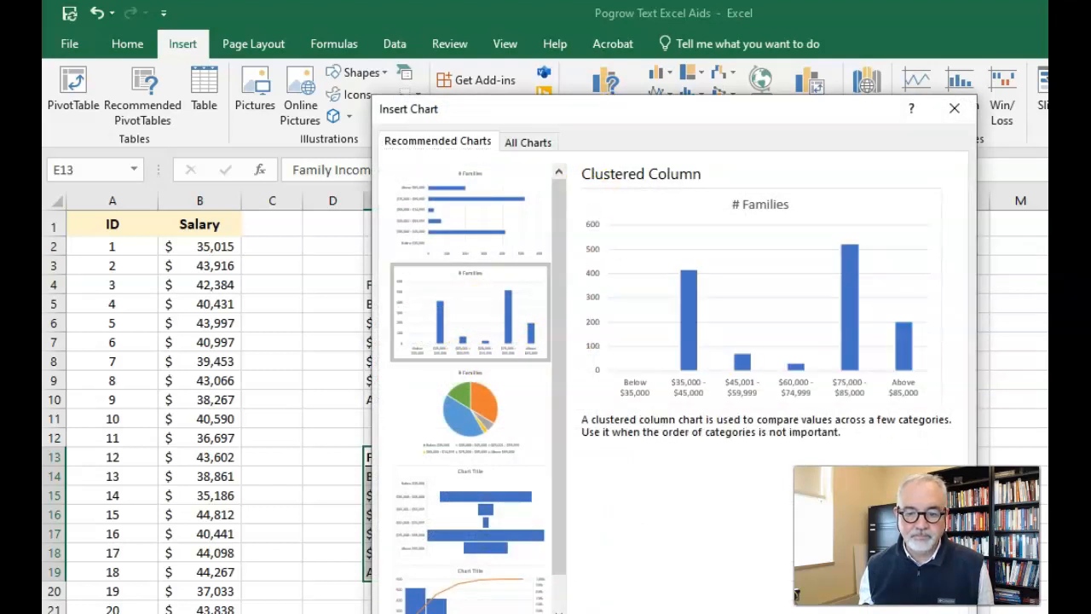
{"action": "left_click", "coordinate": [836, 612]}
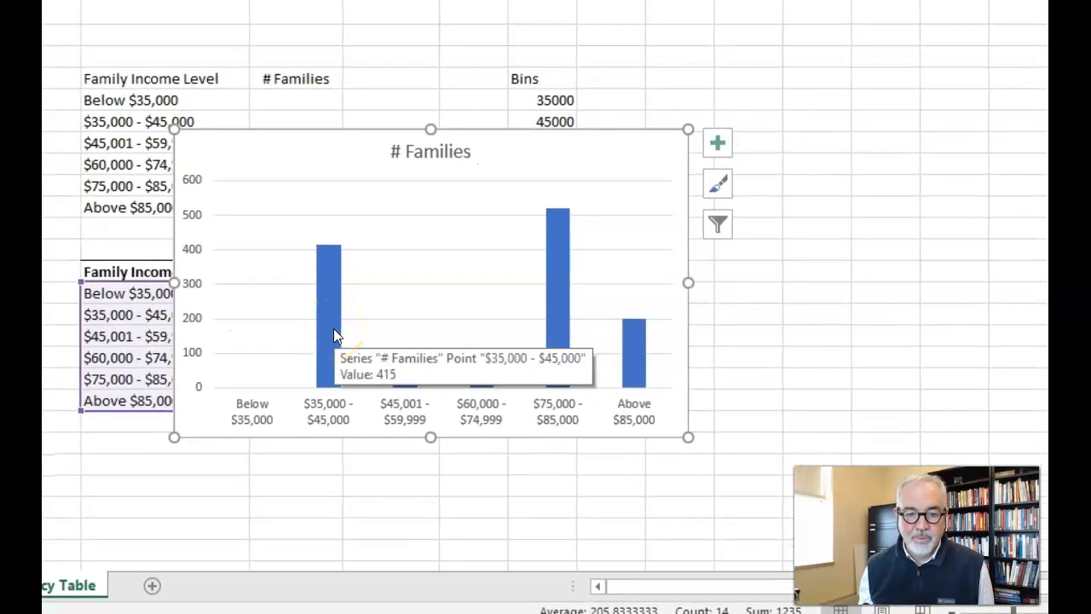
Adjust the gap width of the # Families chart's columns, trying 0% before widening it to about 133%
{"action": "left_click", "coordinate": [333, 334]}
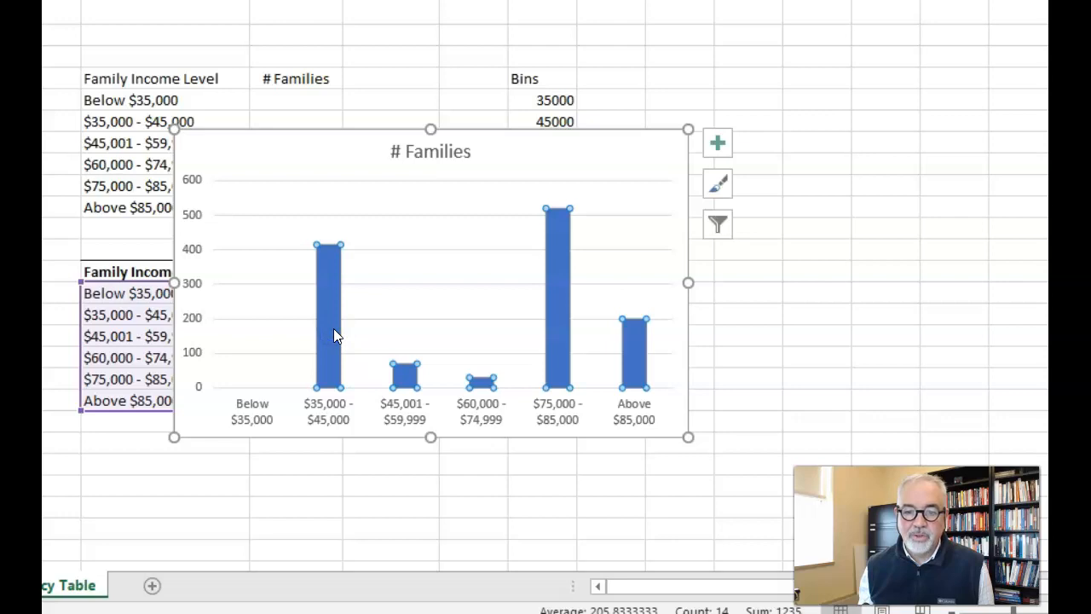
{"action": "left_click", "coordinate": [333, 329]}
{"action": "double_click", "coordinate": [336, 259]}
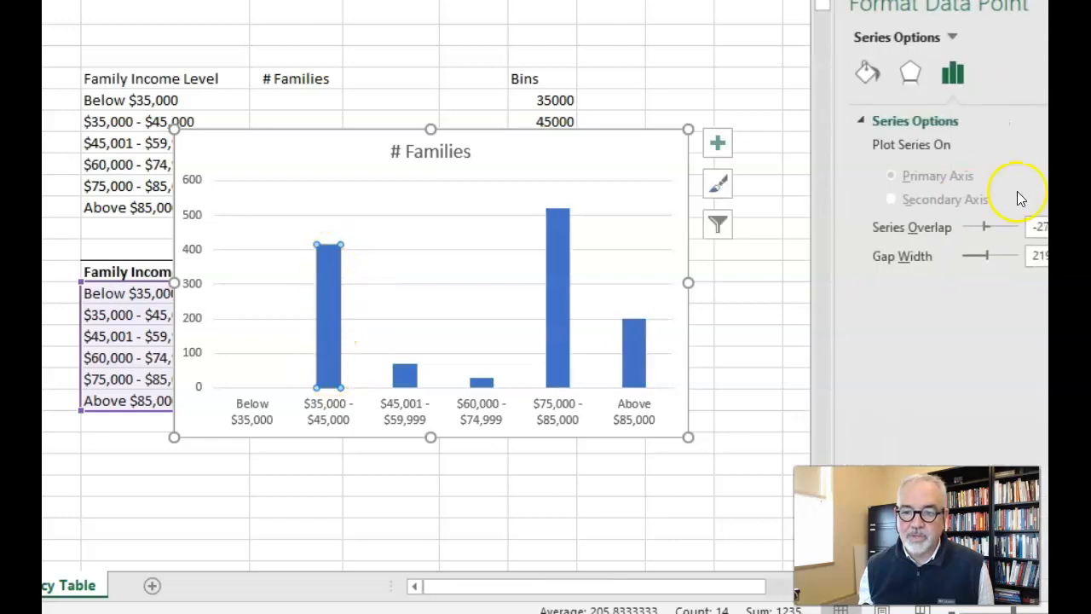
{"action": "left_click_drag", "start_coordinate": [986, 256], "coordinate": [961, 256]}
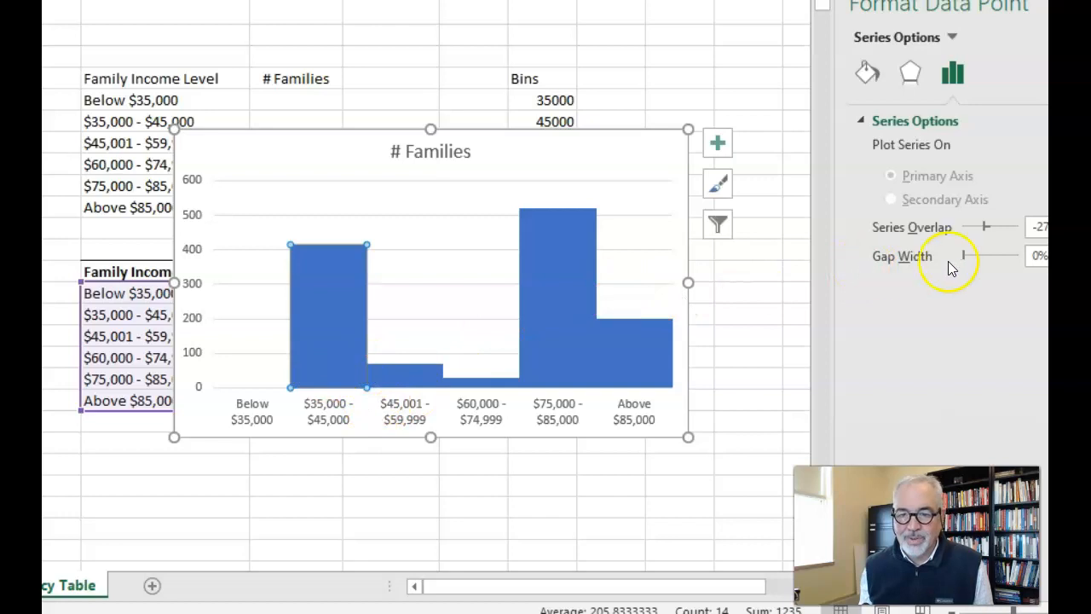
{"action": "left_click_drag", "start_coordinate": [978, 259], "coordinate": [974, 255]}
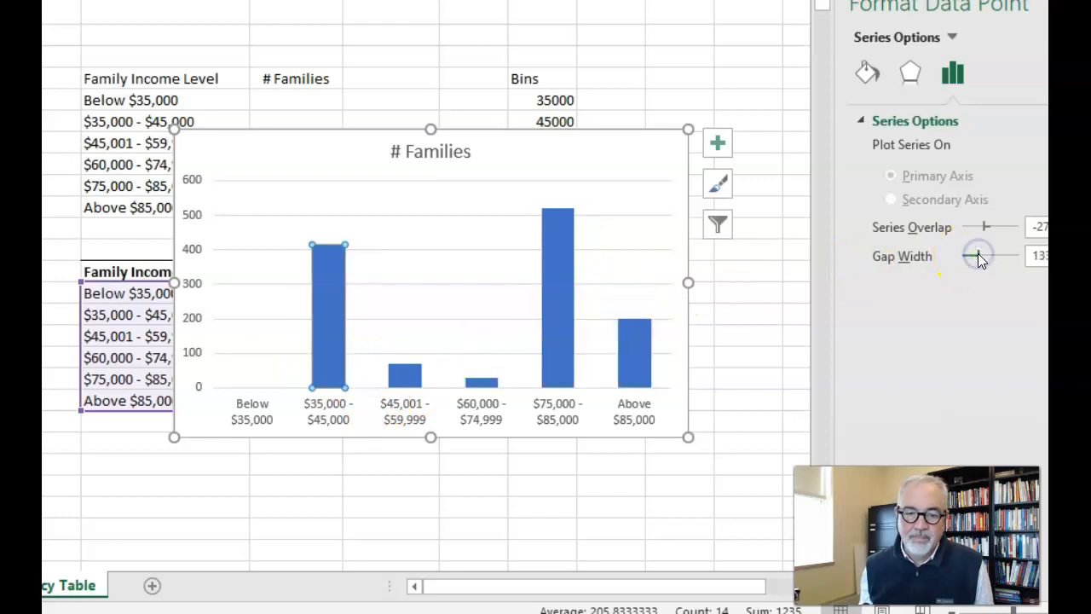
{"action": "left_click", "coordinate": [462, 155]}
{"action": "left_click_drag", "start_coordinate": [392, 151], "coordinate": [514, 152]}
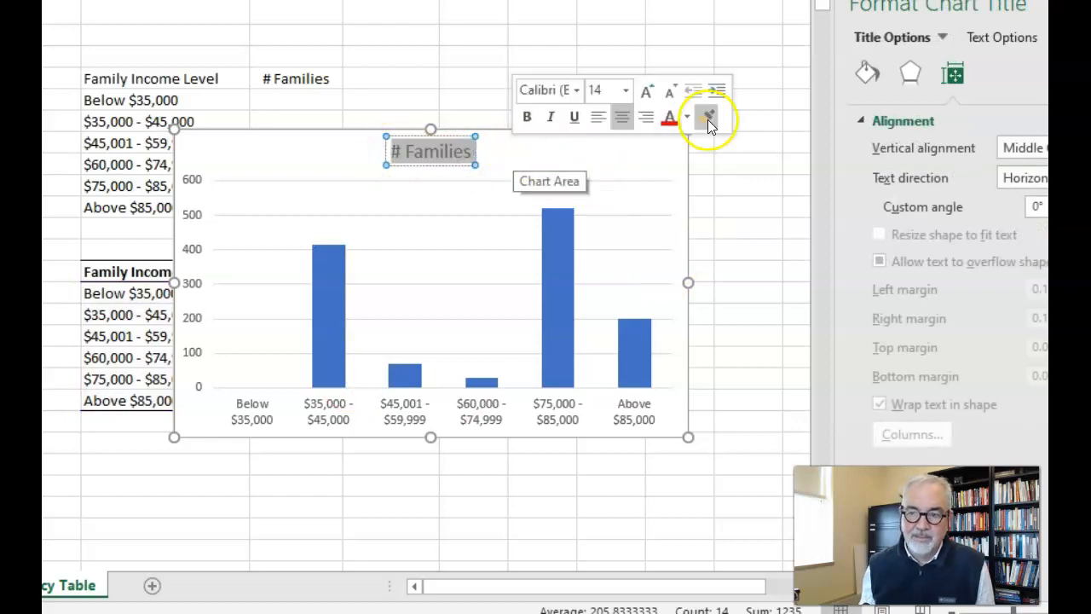
{"action": "left_click", "coordinate": [725, 212]}
{"action": "left_click", "coordinate": [641, 168]}
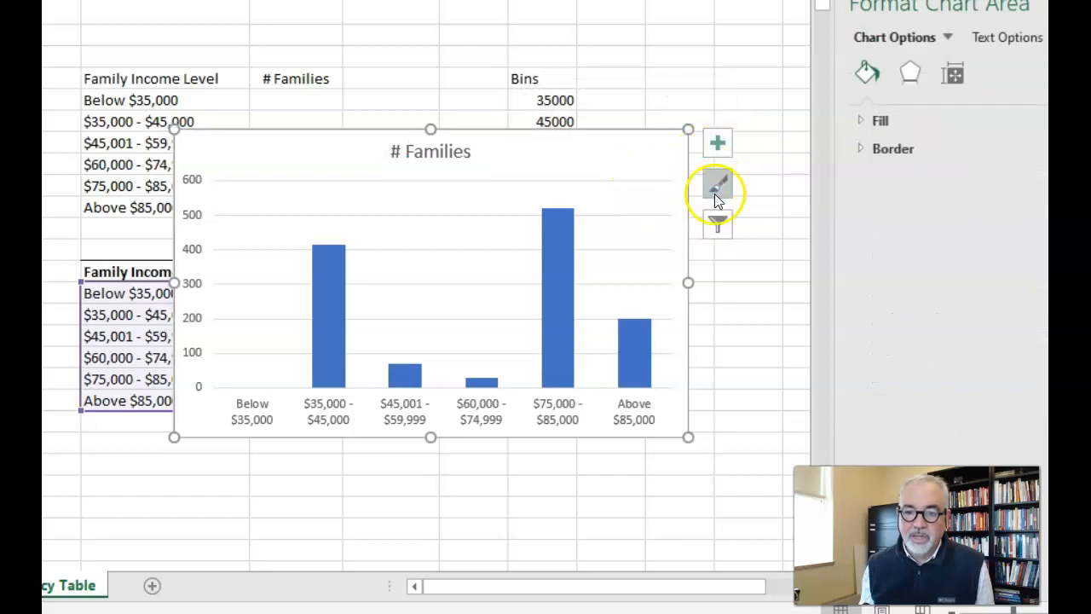
{"action": "left_click", "coordinate": [719, 143]}
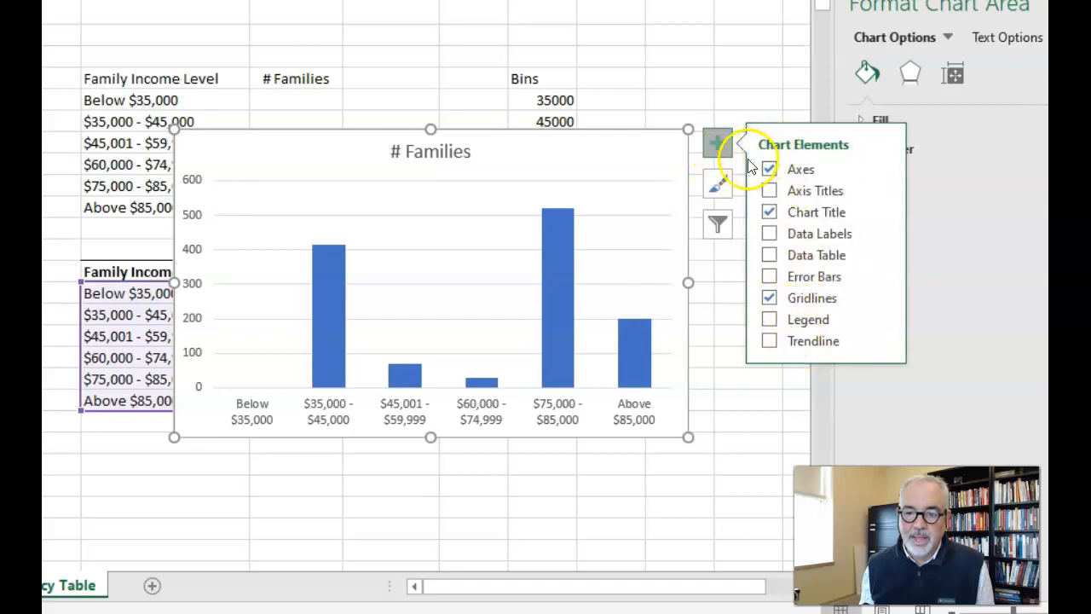
Apply the chart style with a grey gradient background, wider blue columns and white data labels to the # Families chart
{"action": "left_click", "coordinate": [720, 181]}
{"action": "scroll", "coordinate": [833, 281], "scroll_direction": "down", "scroll_amount": 3}
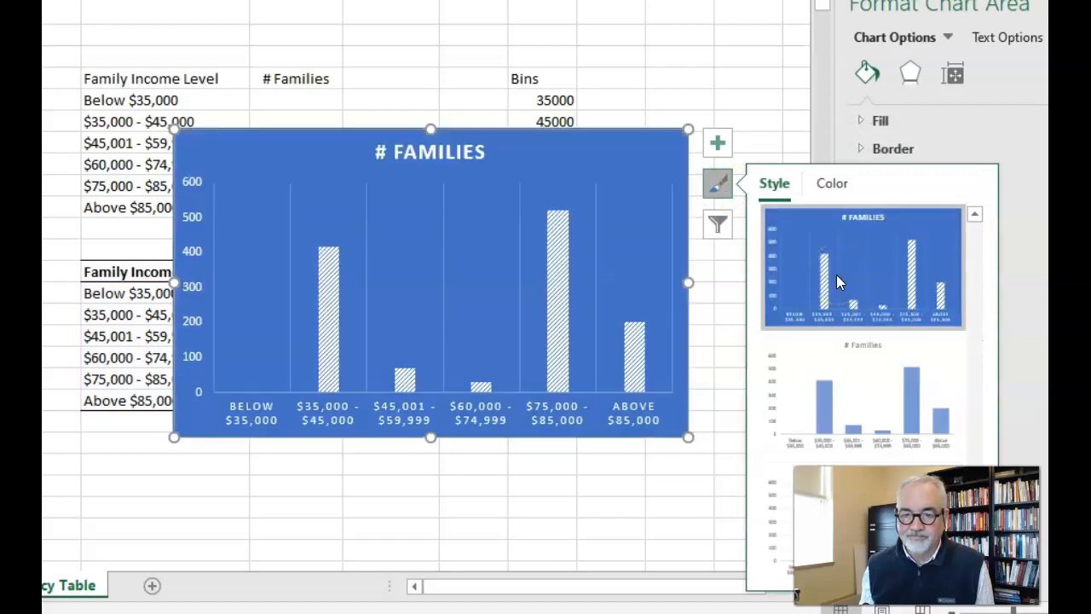
{"action": "scroll", "coordinate": [853, 309], "scroll_direction": "up", "scroll_amount": 1}
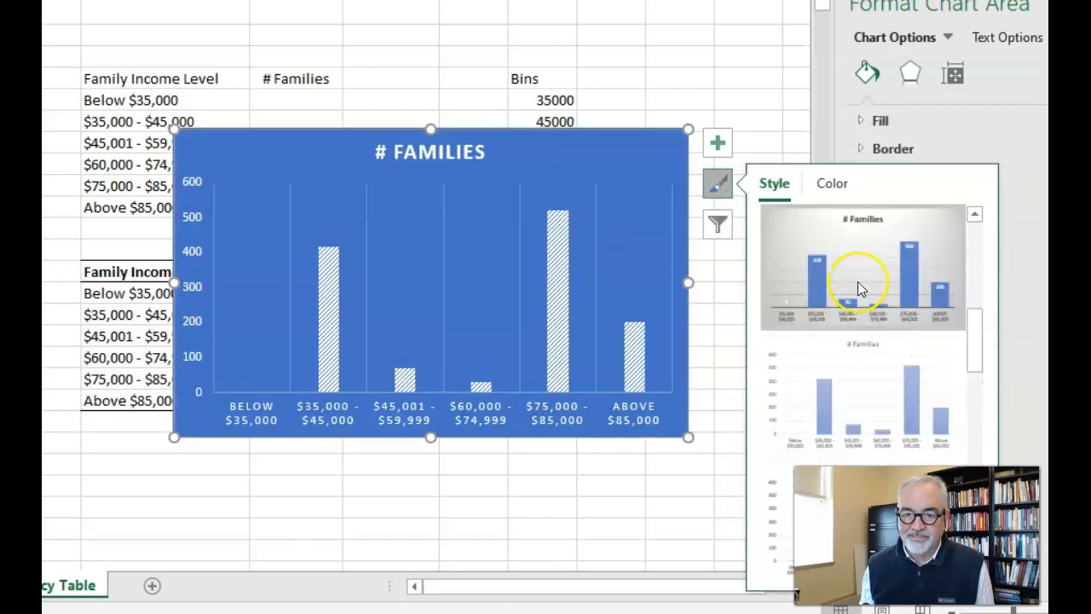
{"action": "left_click", "coordinate": [861, 271]}
{"action": "left_click", "coordinate": [554, 233]}
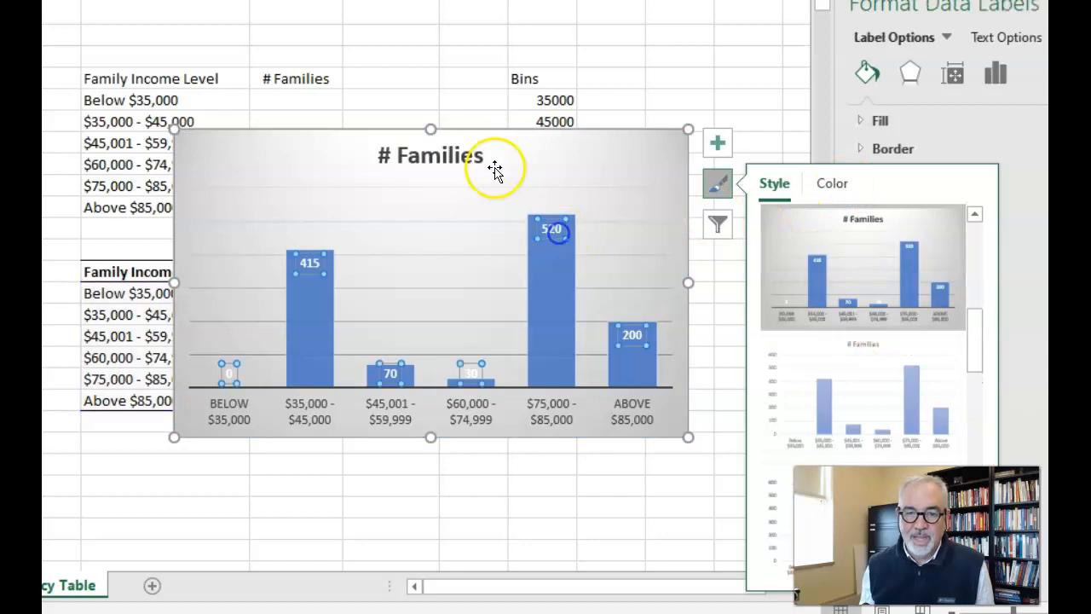
{"action": "right_click", "coordinate": [494, 169]}
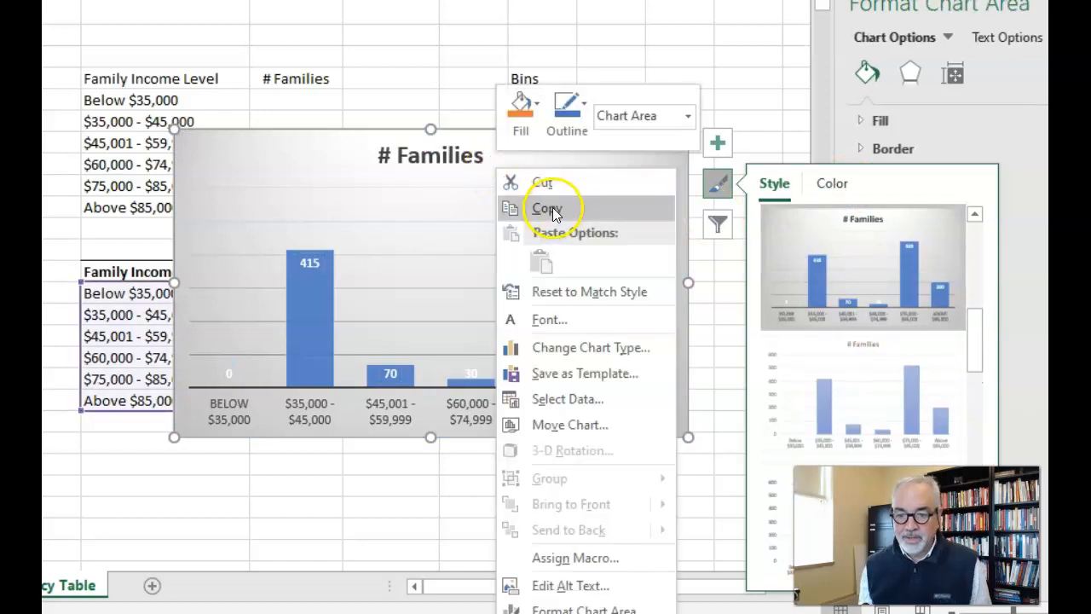
{"action": "left_click", "coordinate": [353, 129]}
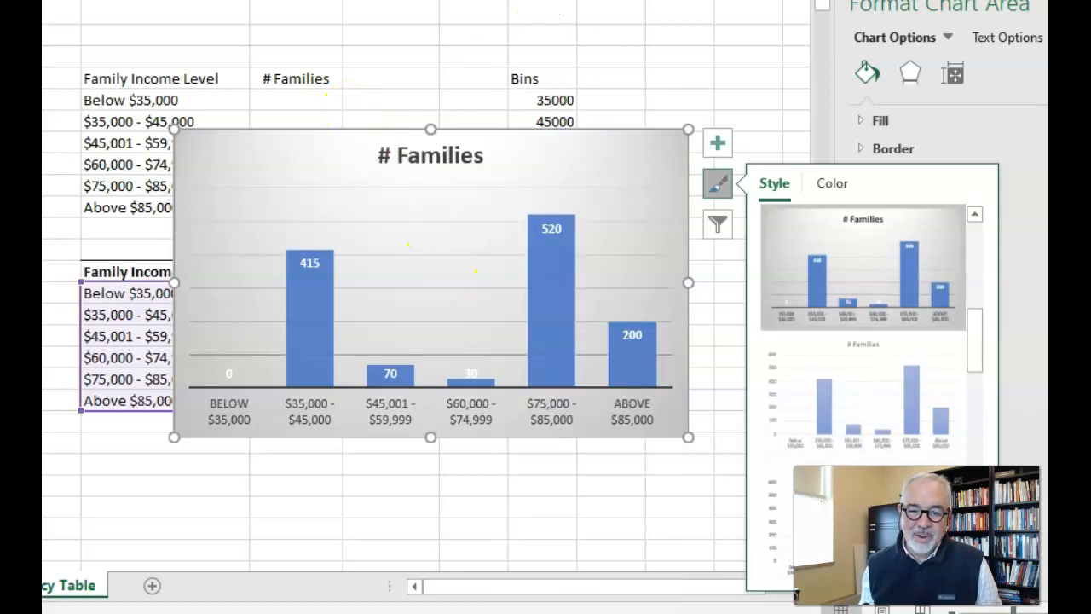
{"action": "left_click", "coordinate": [746, 104]}
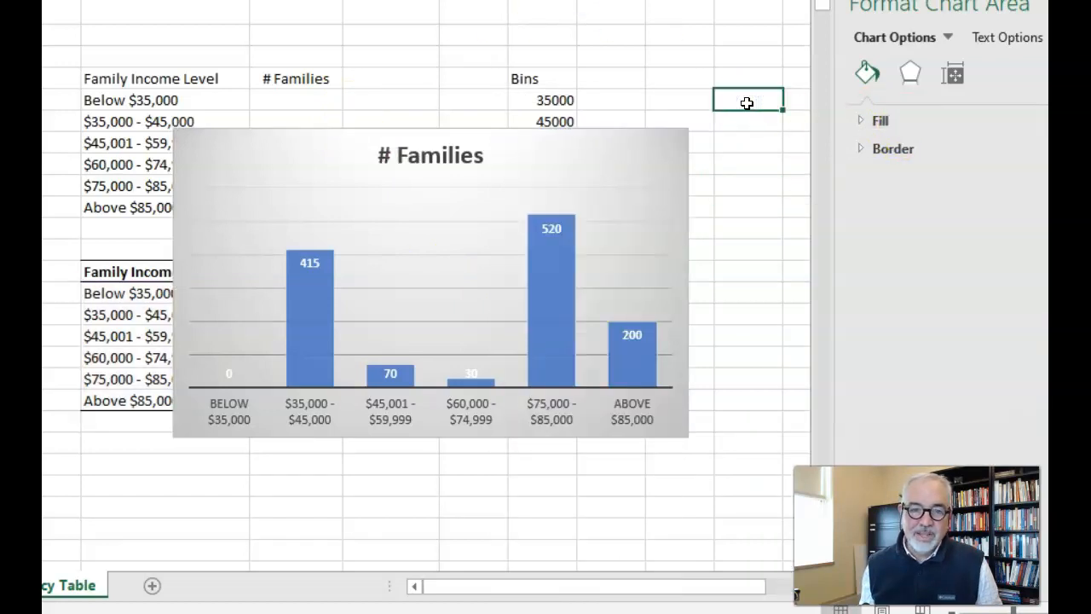